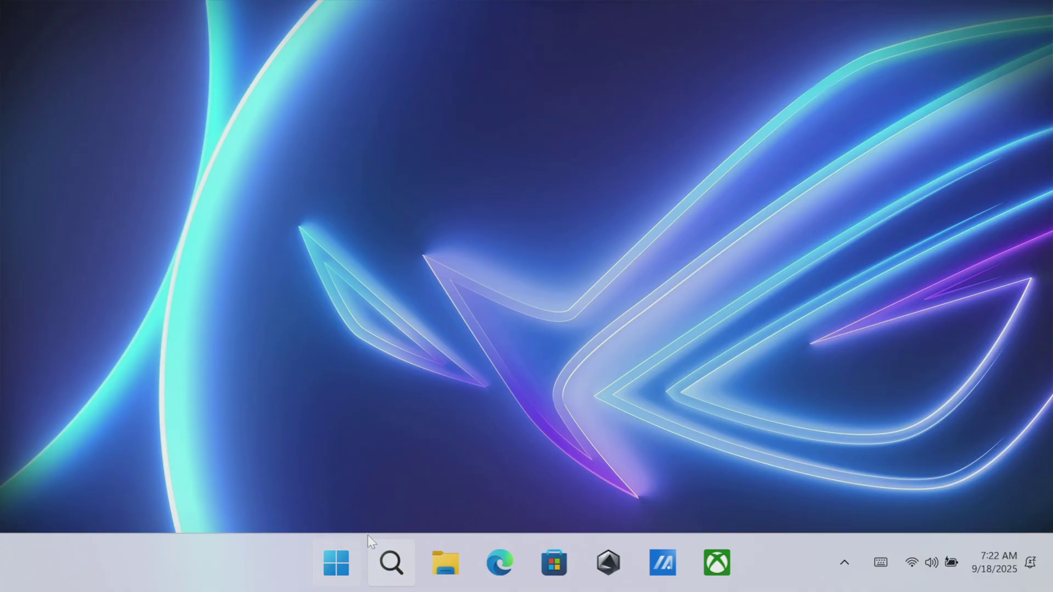
Launch Settings from the Start menu and go to the Windows Update page
left_click(345, 578)
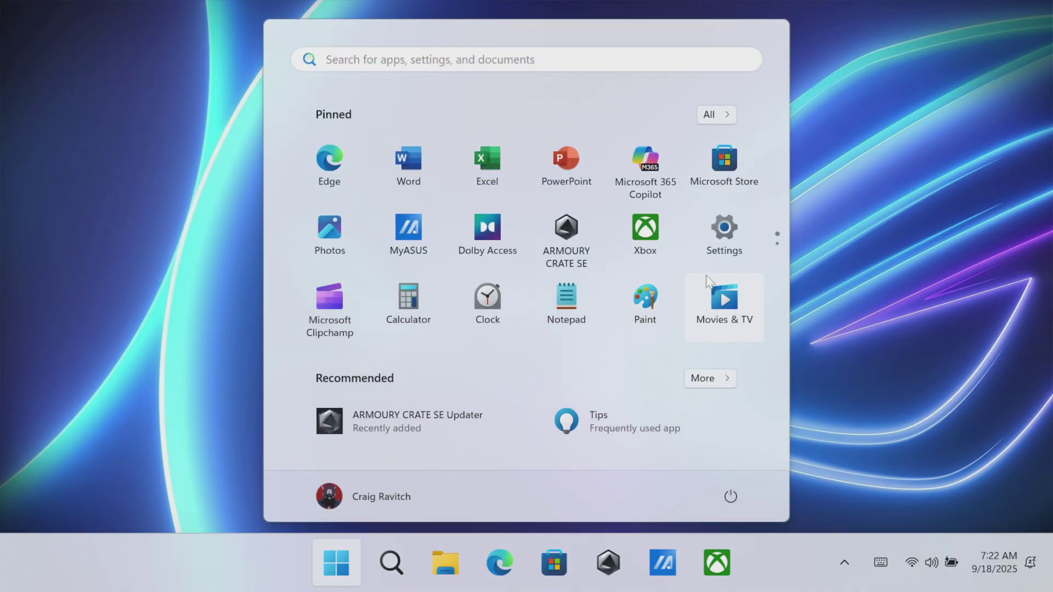
left_click(718, 257)
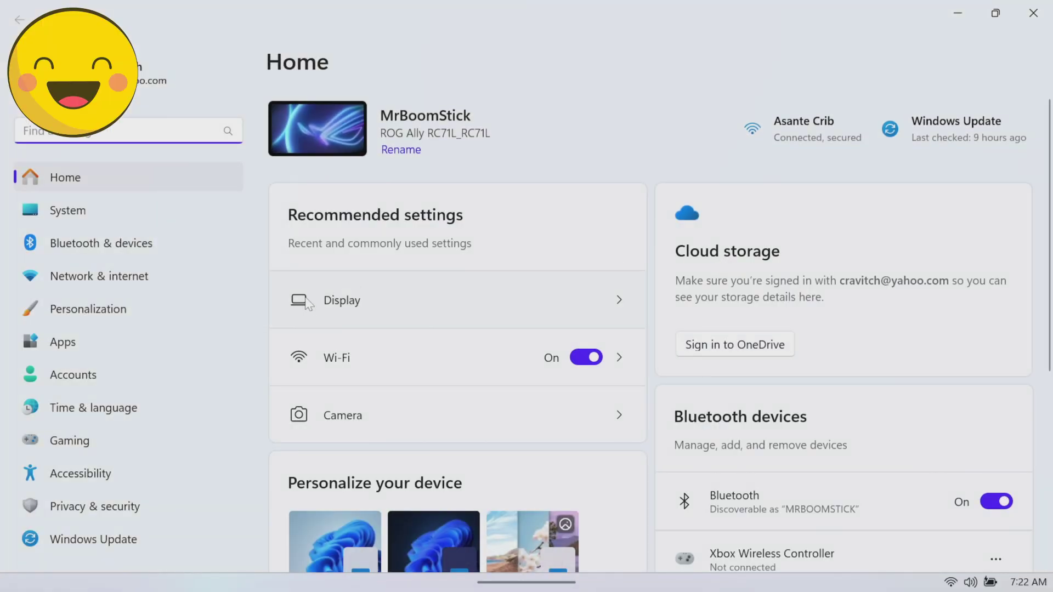
scroll(611, 254, "down", 5)
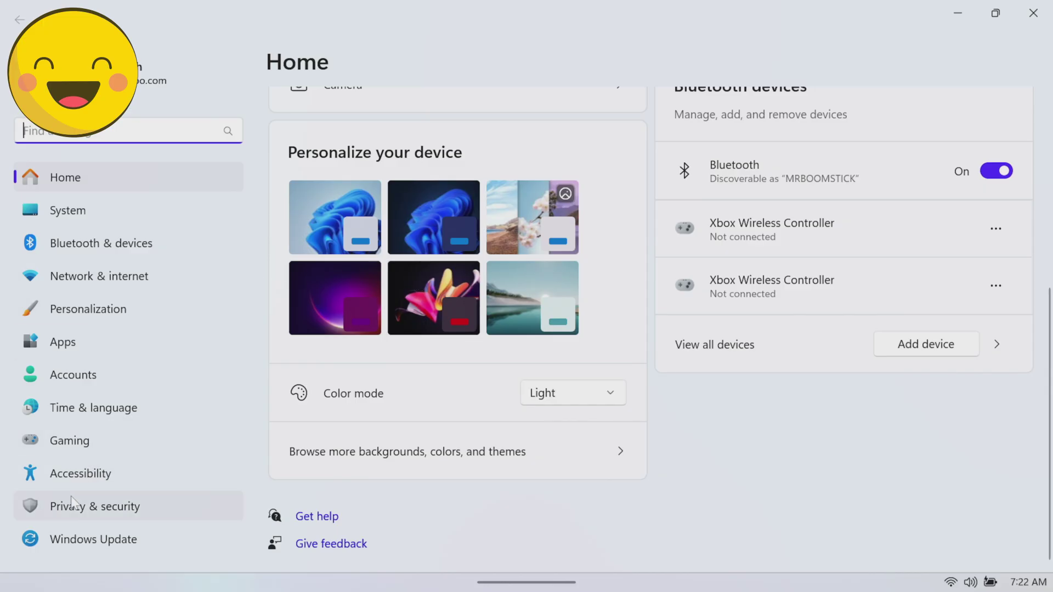
left_click(82, 541)
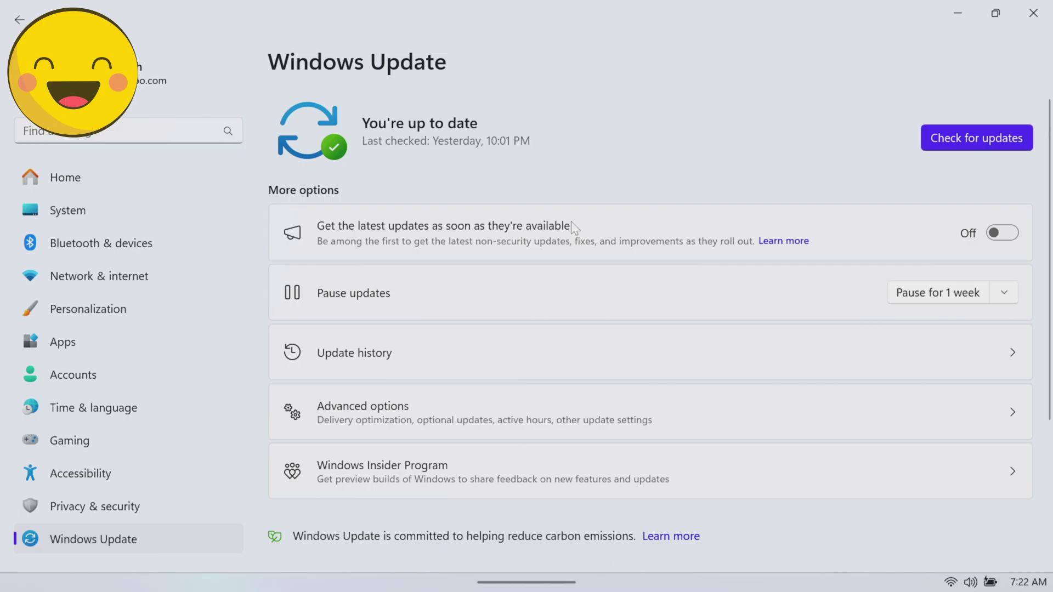
scroll(571, 224, "down", 3)
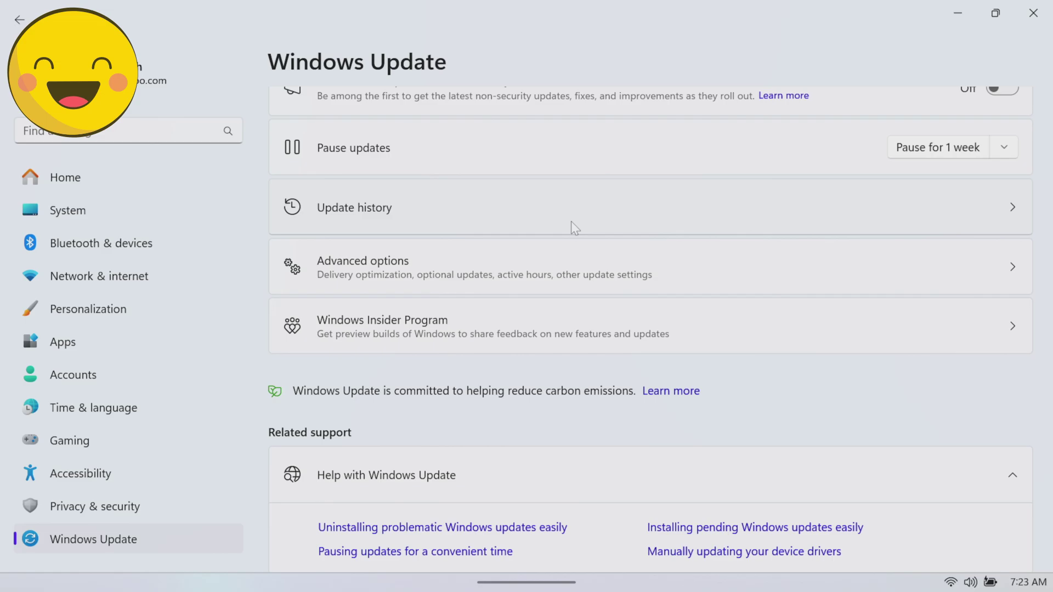
Join the Windows Insider Program on the Dev Channel, accept the agreements and restart
left_click(609, 315)
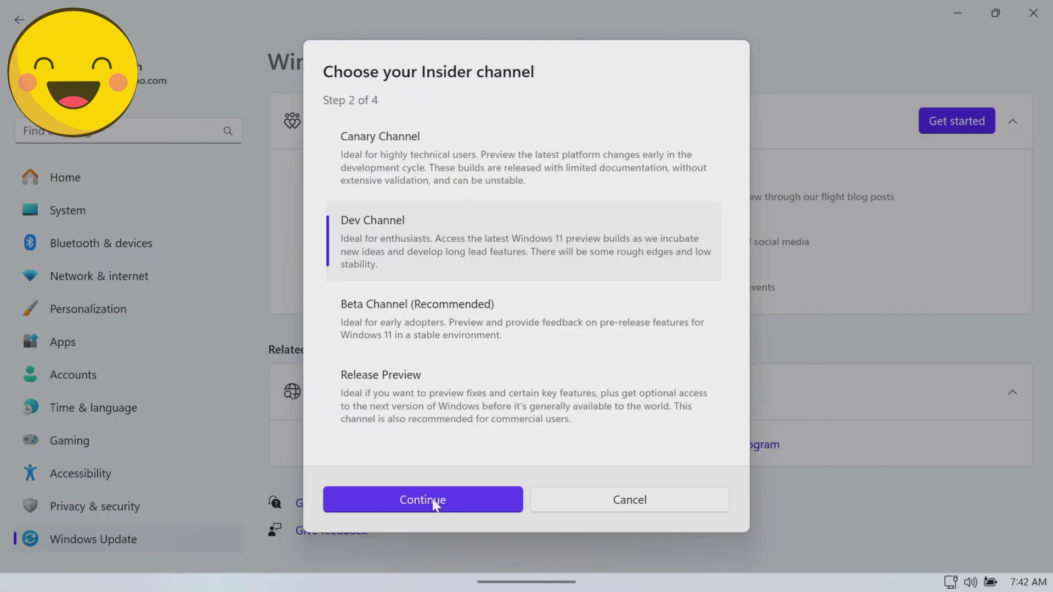
left_click(435, 503)
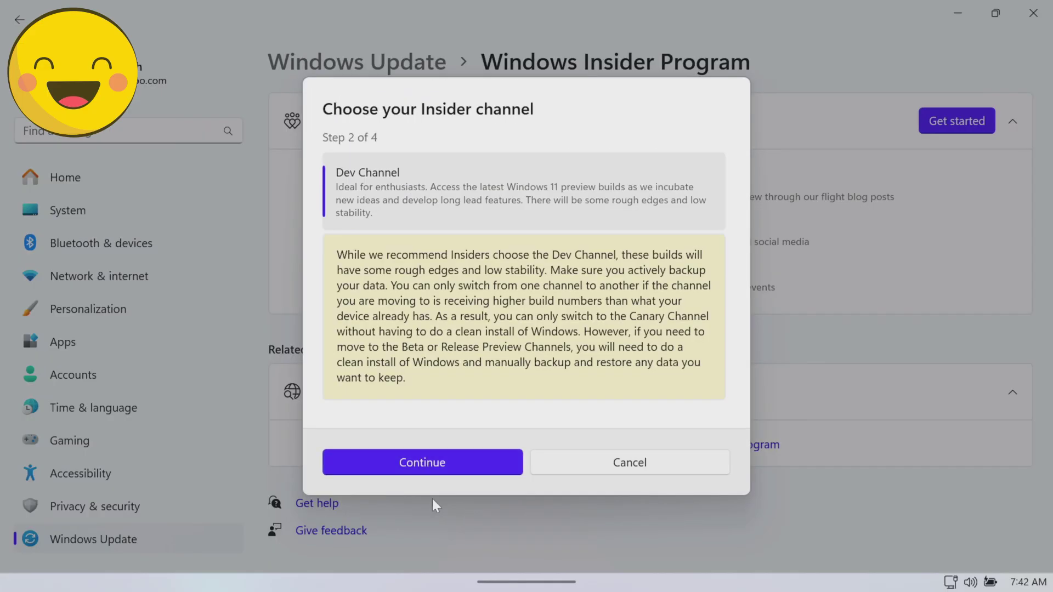
left_click(480, 466)
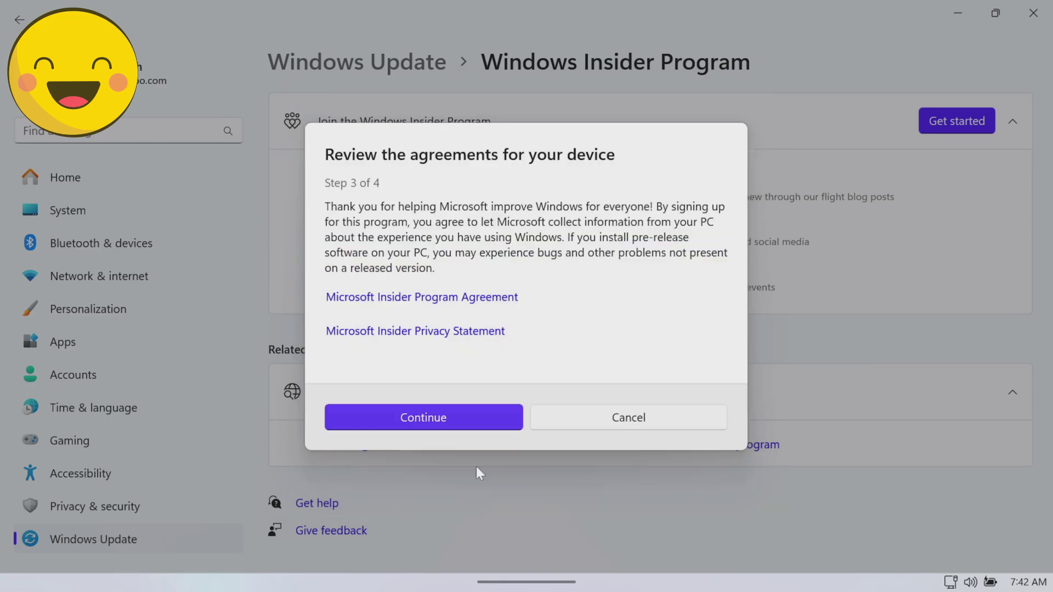
left_click(451, 422)
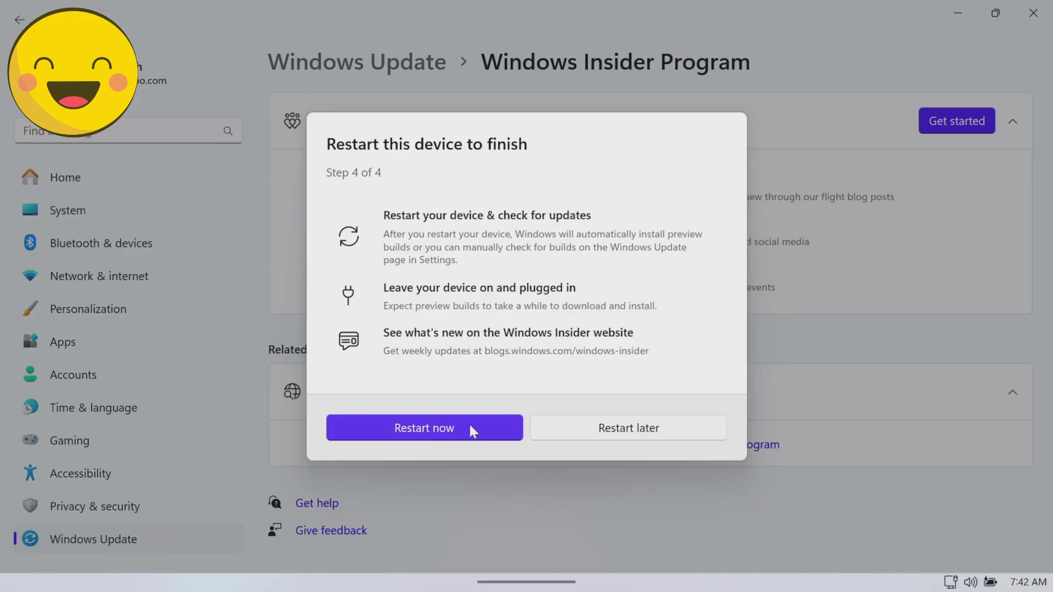
left_click(470, 426)
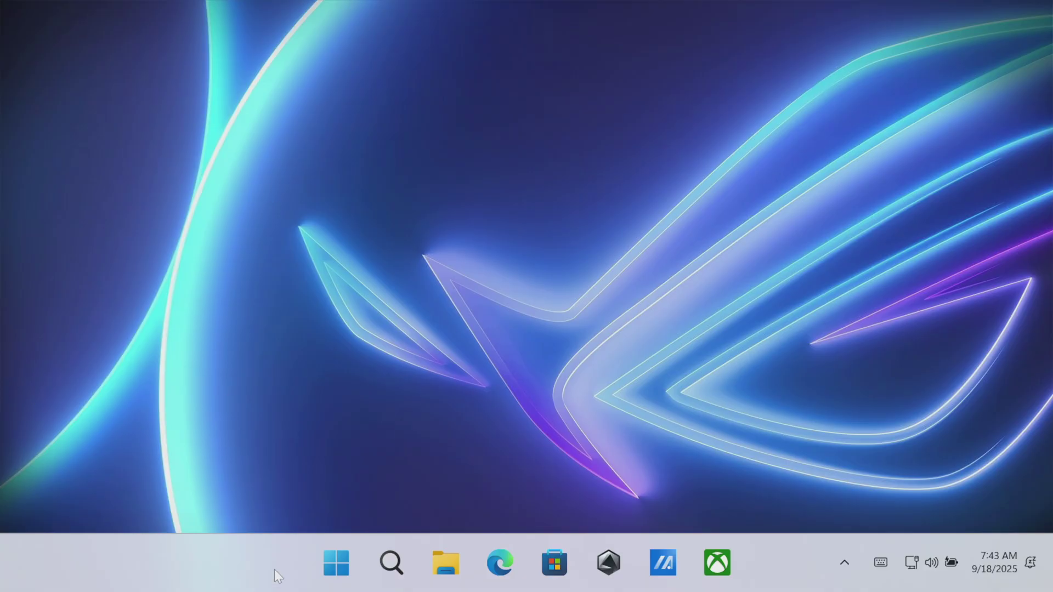
Reopen Settings and go to Windows Update > Windows Insider Program, now showing the Dev channel
left_click(324, 552)
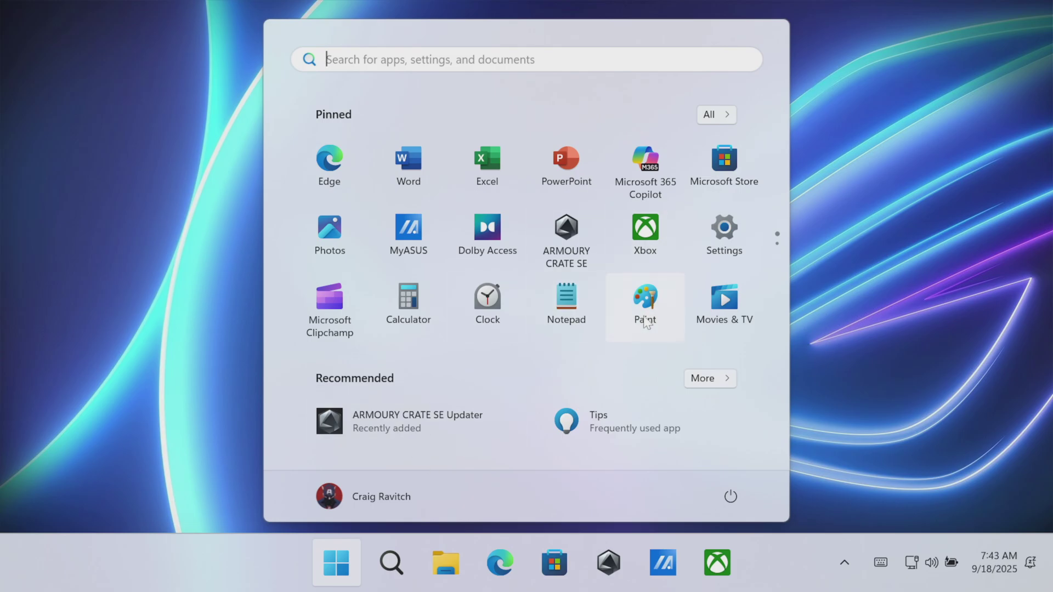
left_click(724, 235)
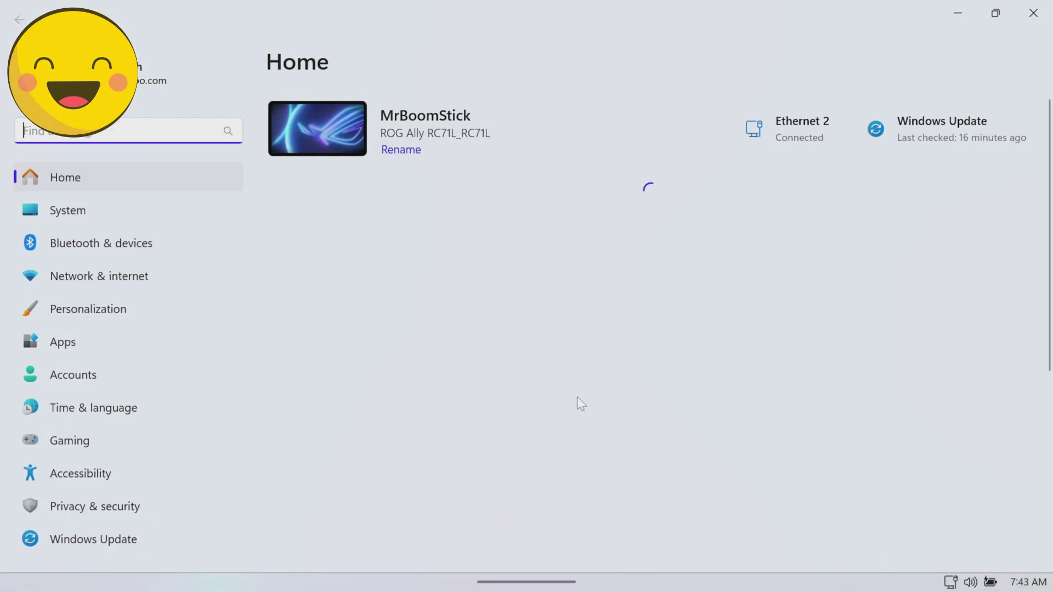
mouse_move(134, 589)
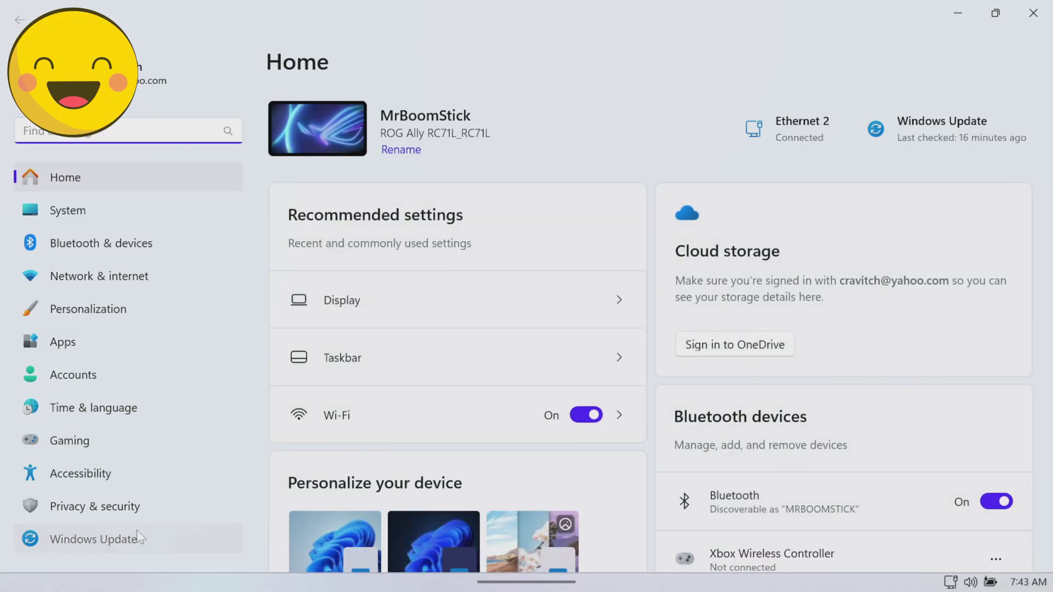
left_click(137, 532)
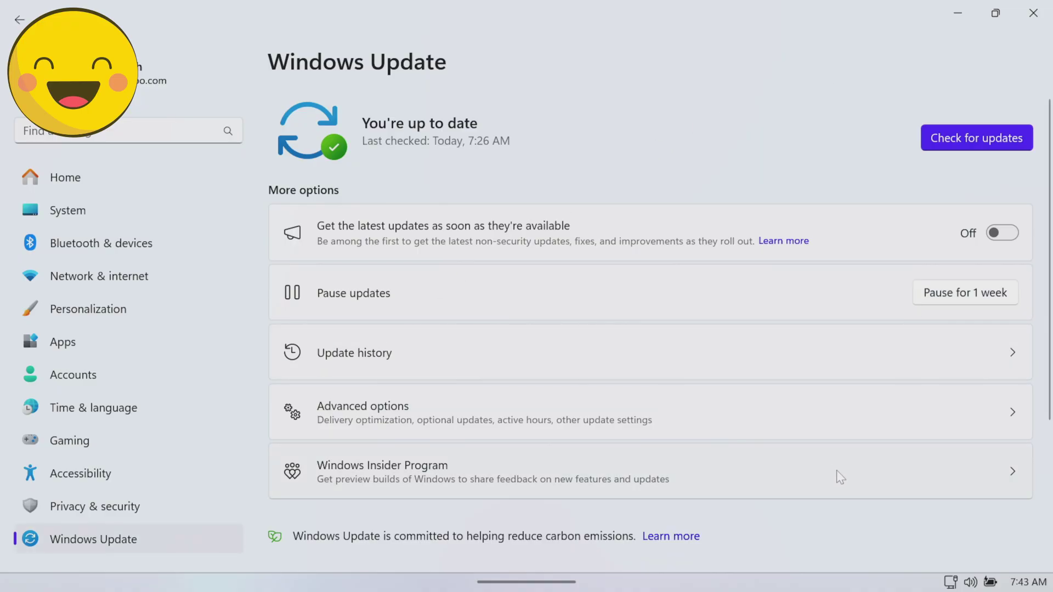
scroll(834, 530, "down", 2)
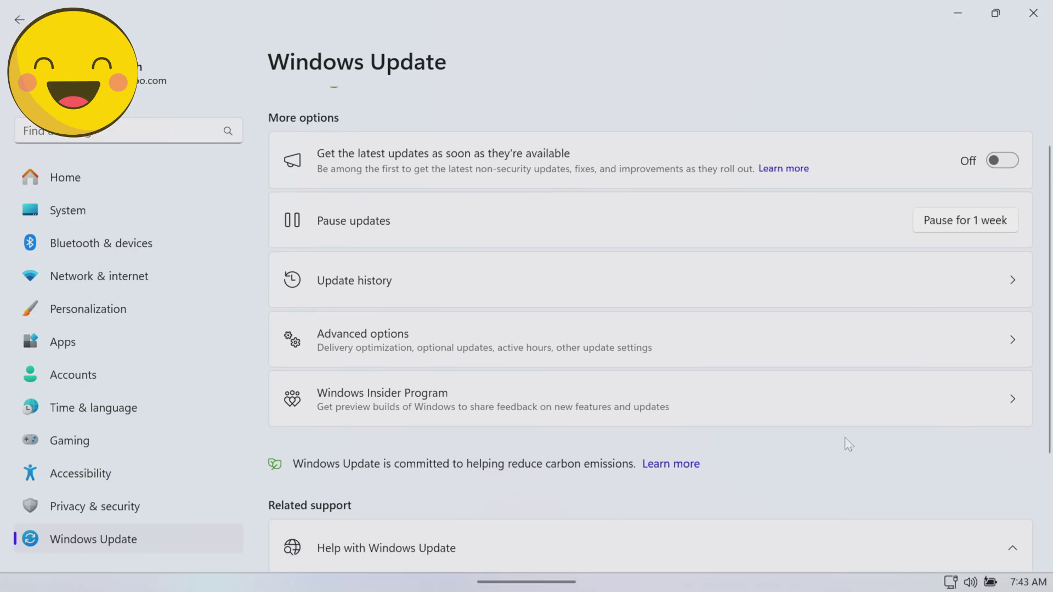
left_click(850, 399)
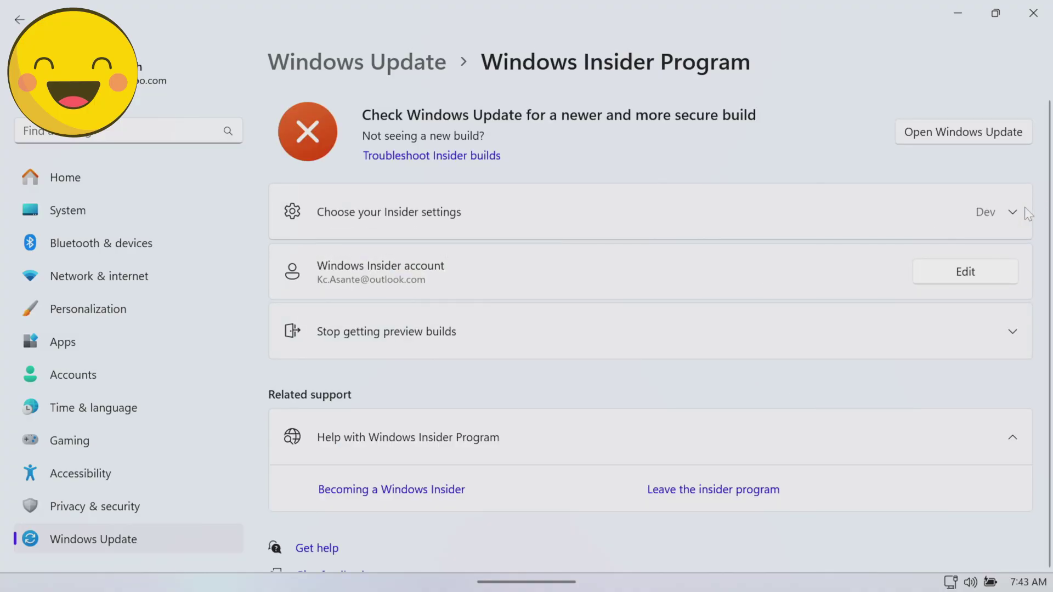
Change the Insider channel to Release Preview and return to the main Windows Update page
left_click(1014, 216)
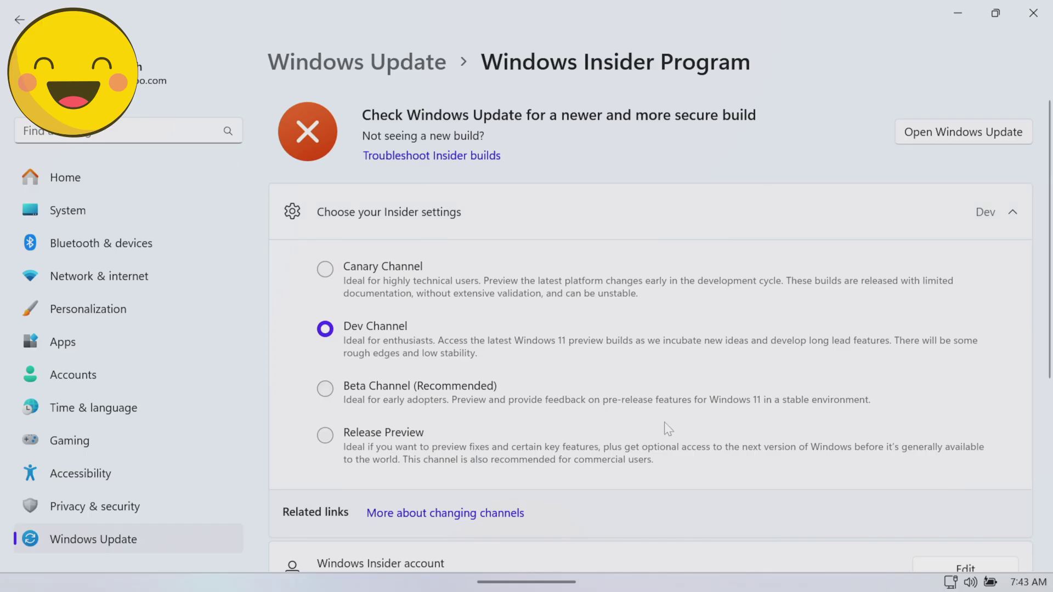
left_click(326, 436)
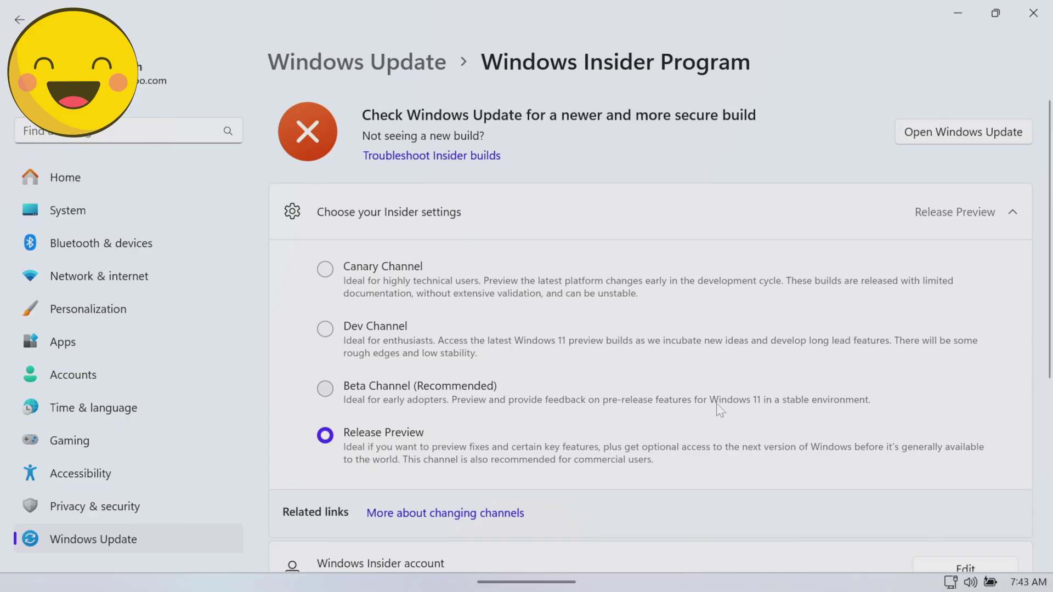
scroll(721, 411, "down", 5)
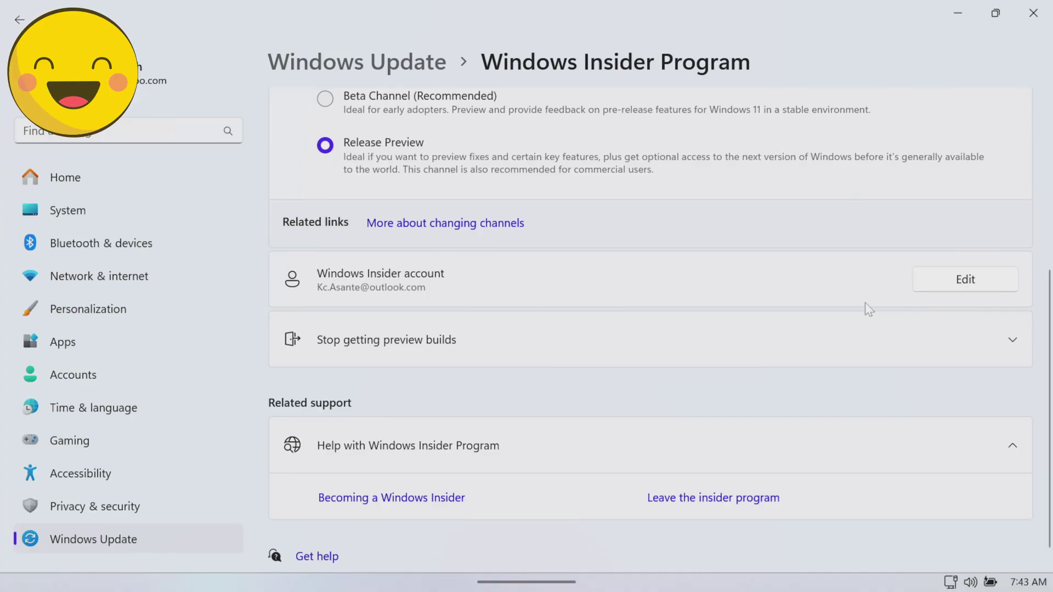
scroll(852, 211, "up", 4)
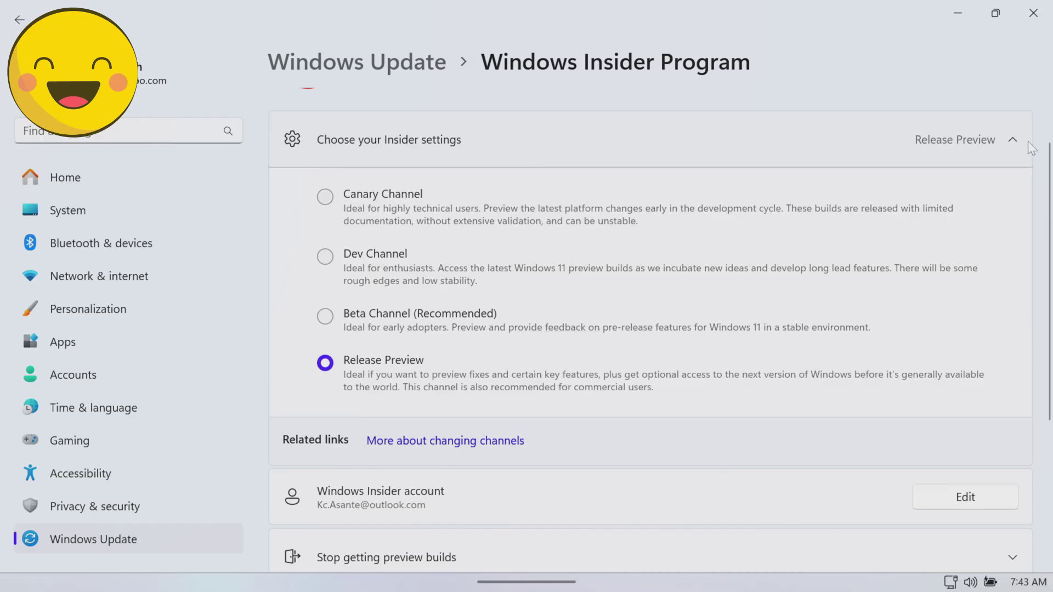
left_click(1006, 137)
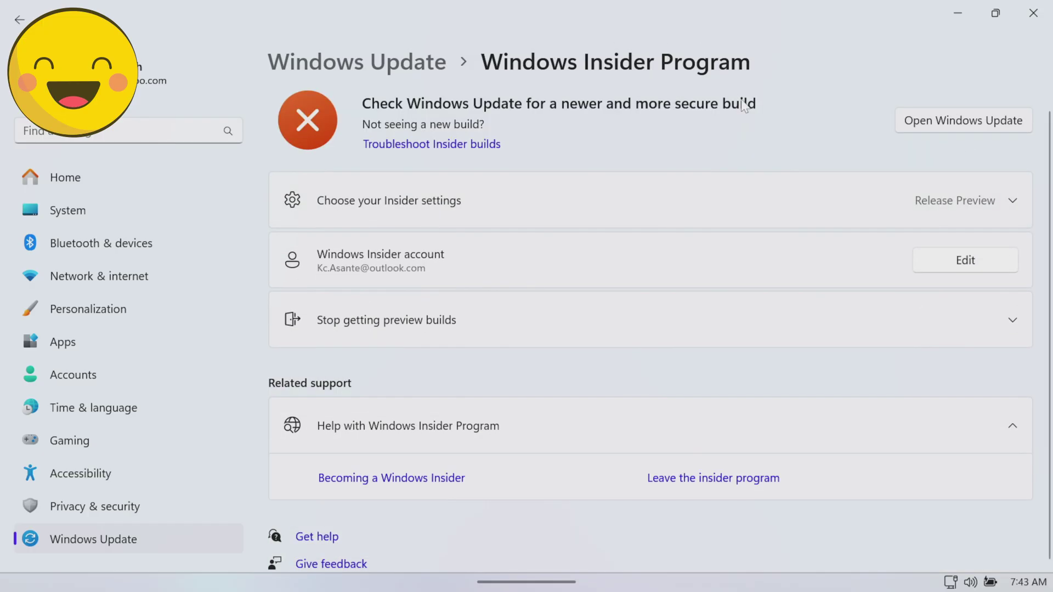
left_click(955, 125)
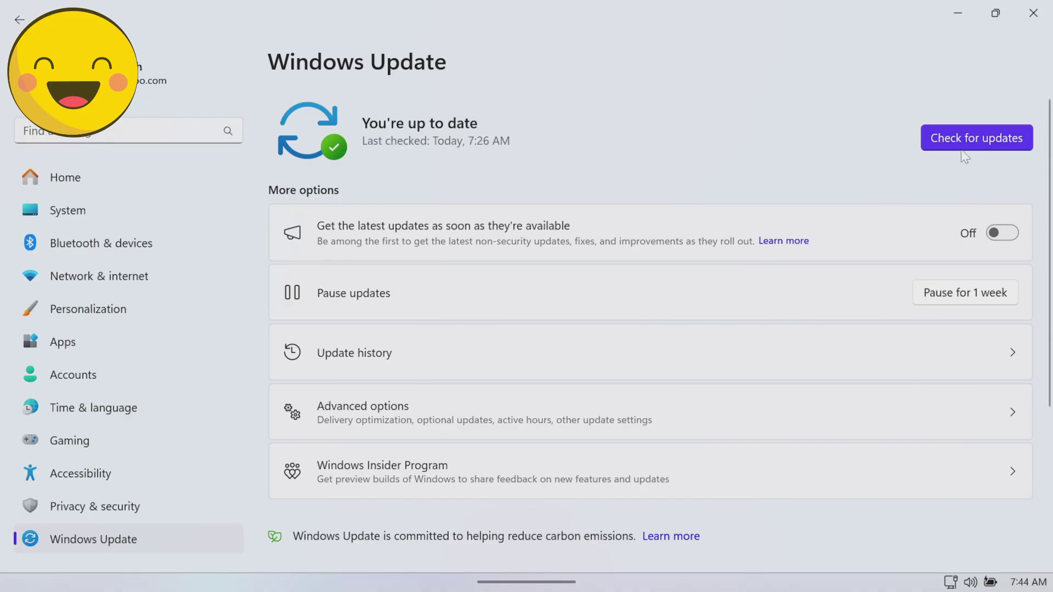
Run Check for updates on the Windows Update page
left_click(980, 141)
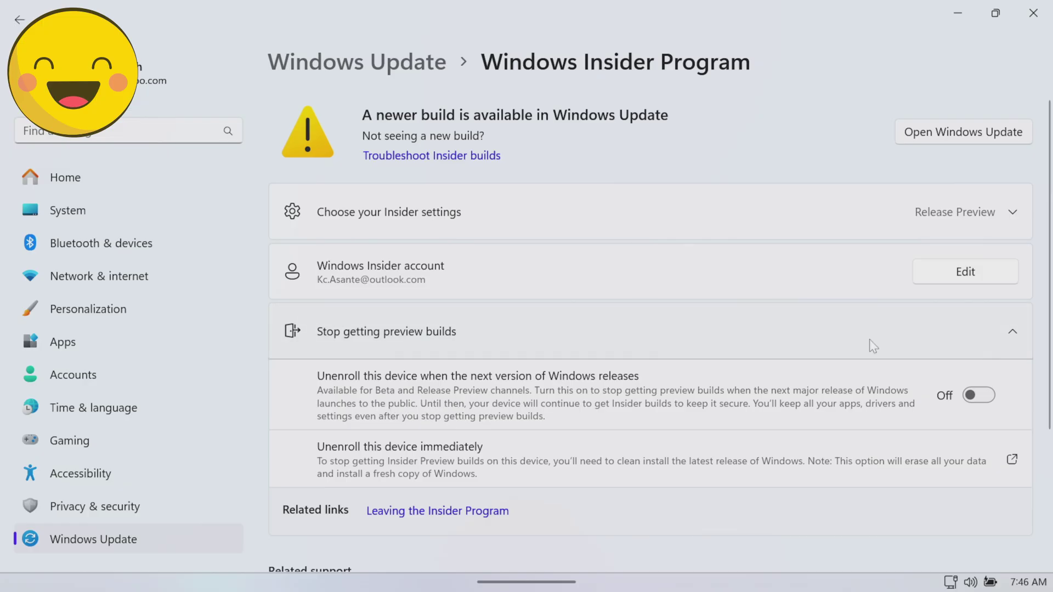
Turn on unenrolling this device at the next Windows release, then return to Windows Update
left_click(987, 398)
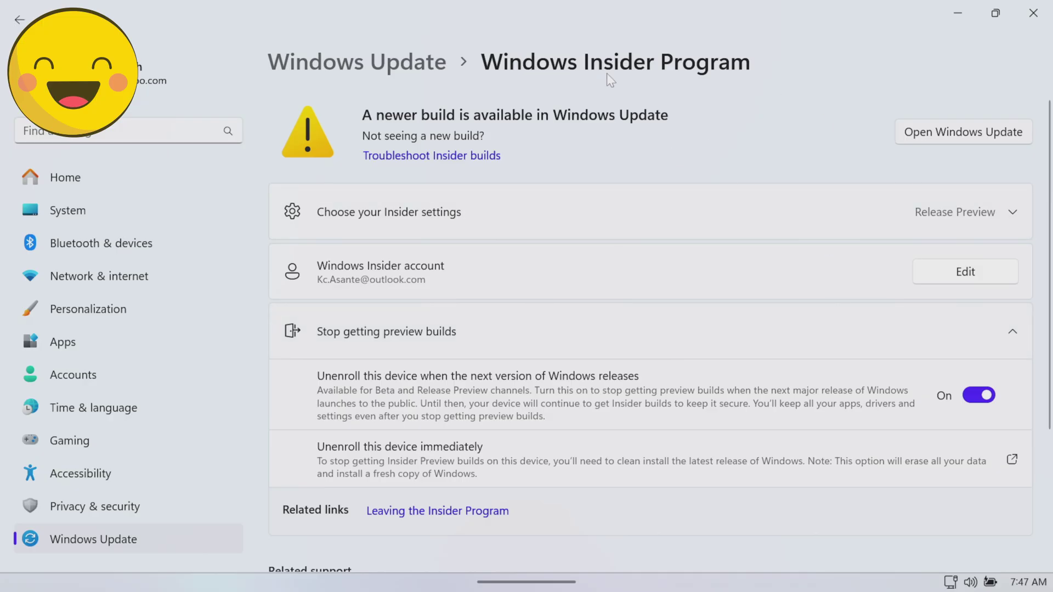
left_click(422, 62)
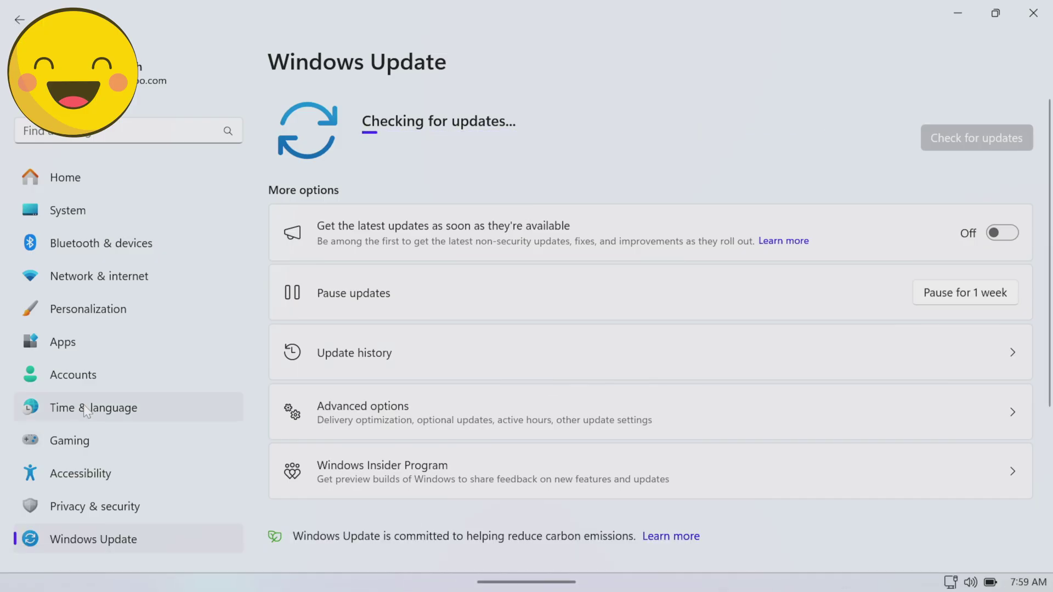
Revisit Windows Update via Gaming and System until Insider Preview 10.0.26220.6682 is offered
left_click(77, 433)
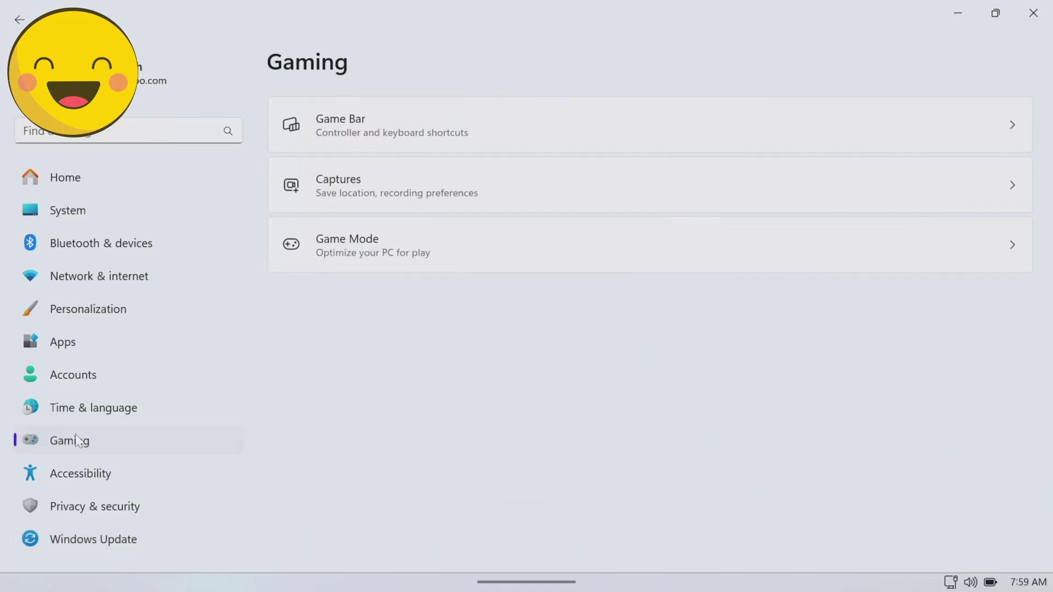
left_click(116, 543)
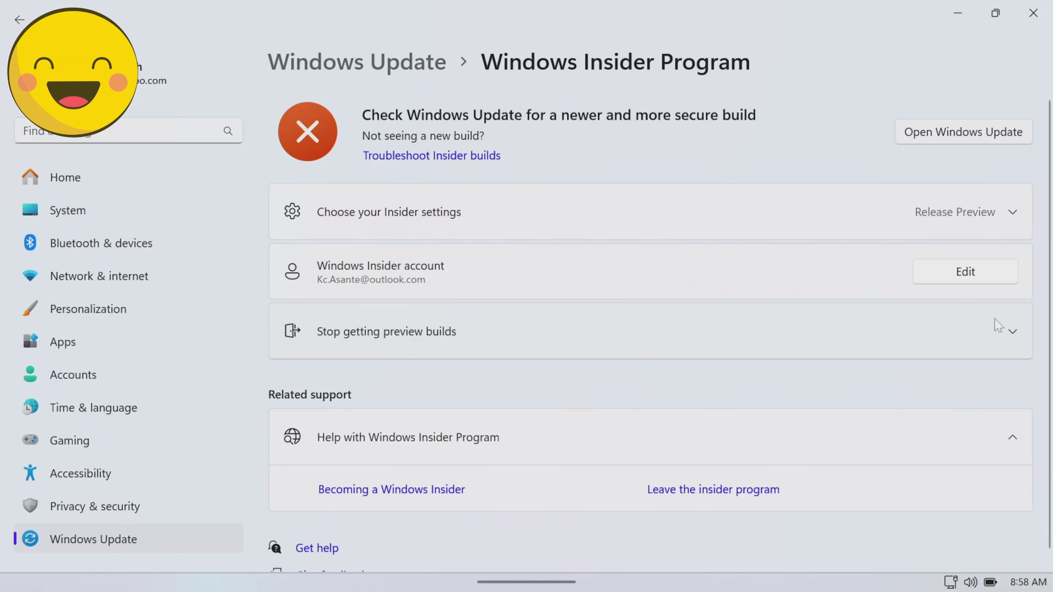
left_click(59, 213)
left_click(119, 540)
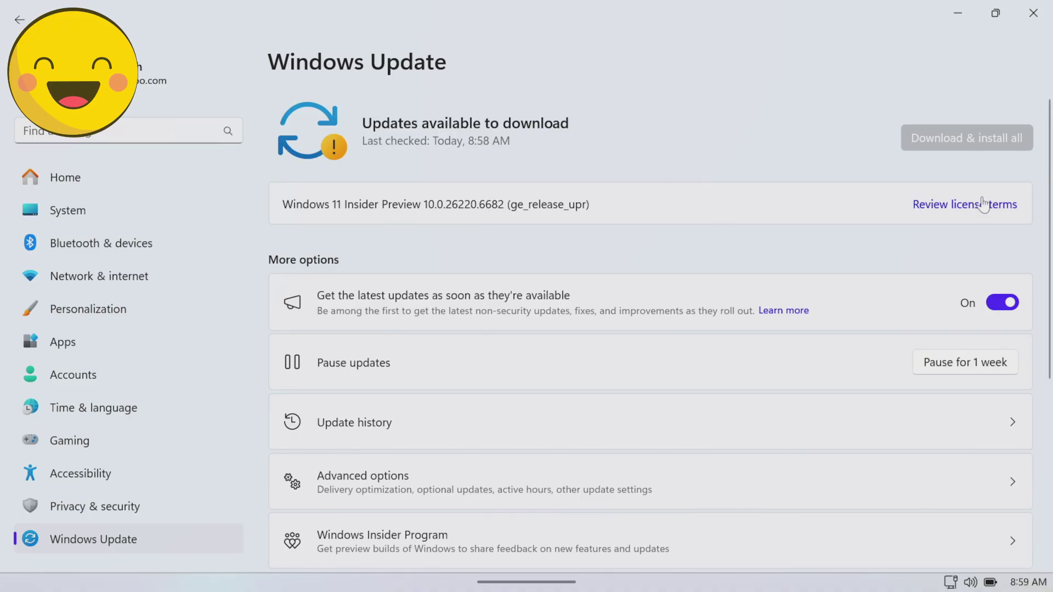
Accept the preview update's license terms and install it
left_click(957, 209)
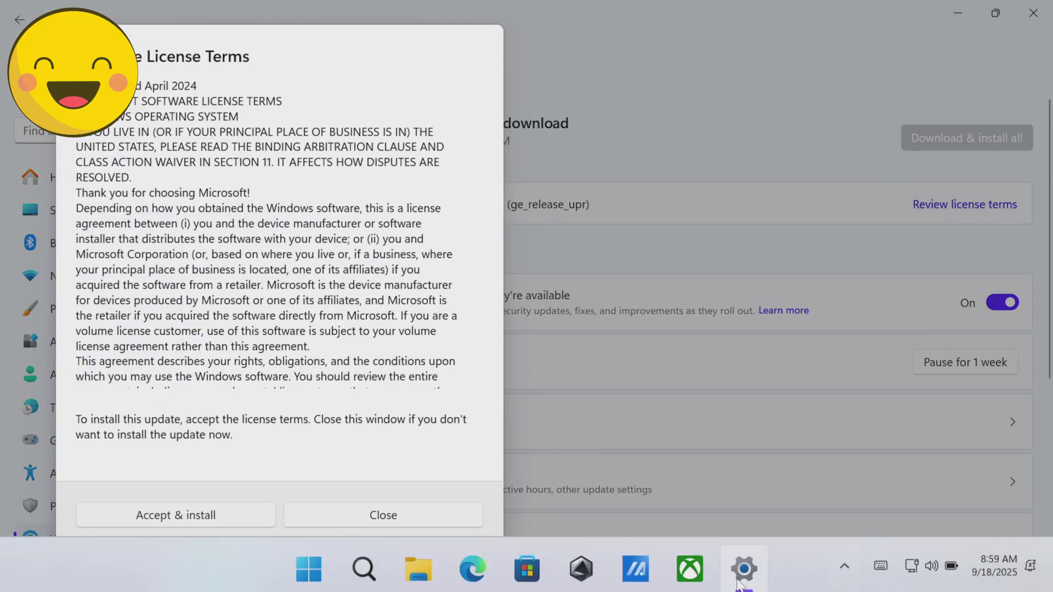
left_click(241, 516)
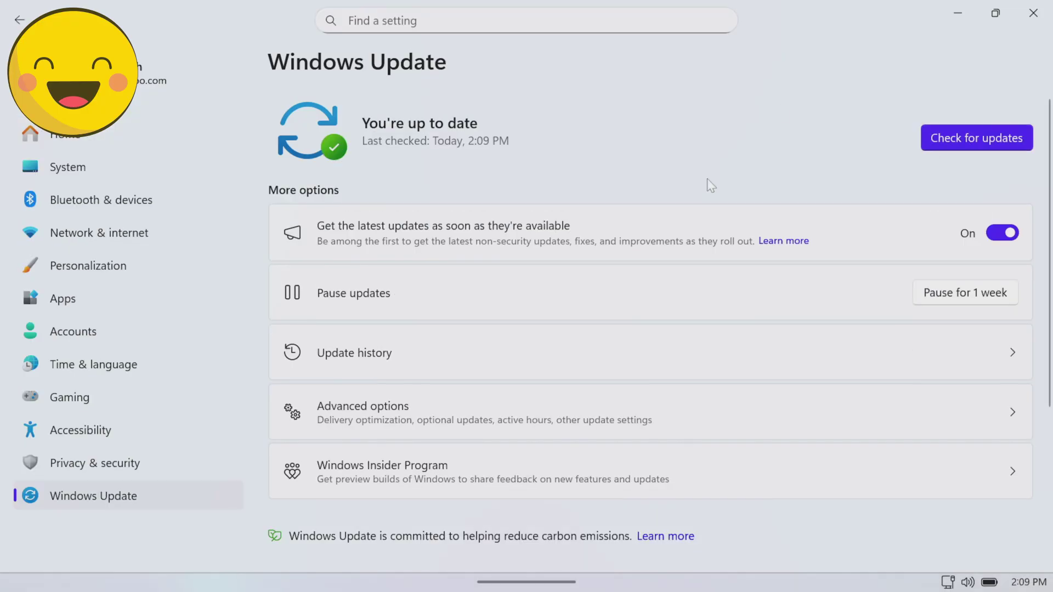
Check for updates again, confirm the build on the Insider page, then show Gaming settings
left_click(977, 144)
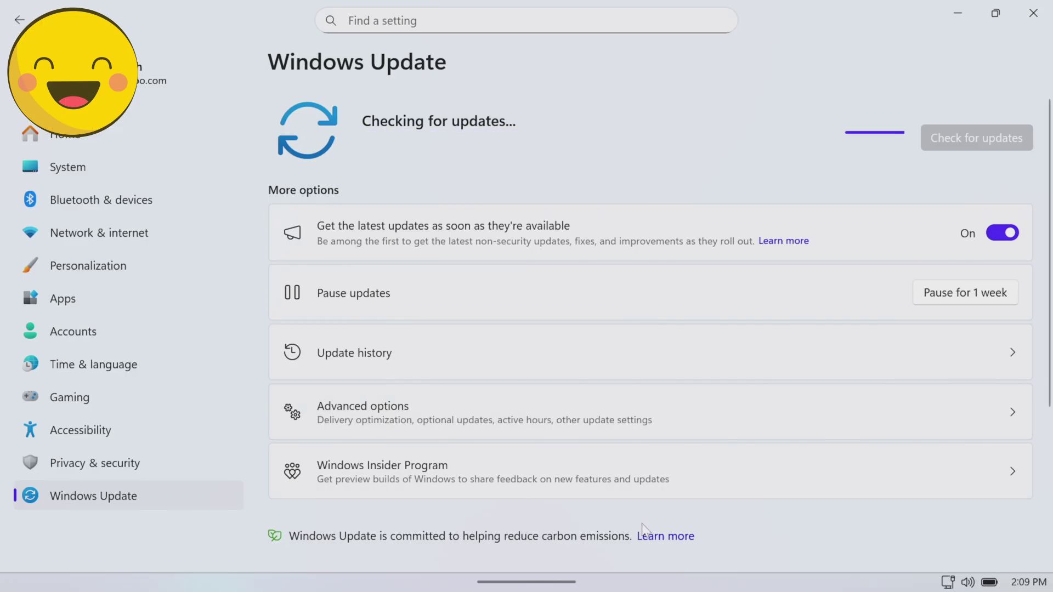
left_click(639, 473)
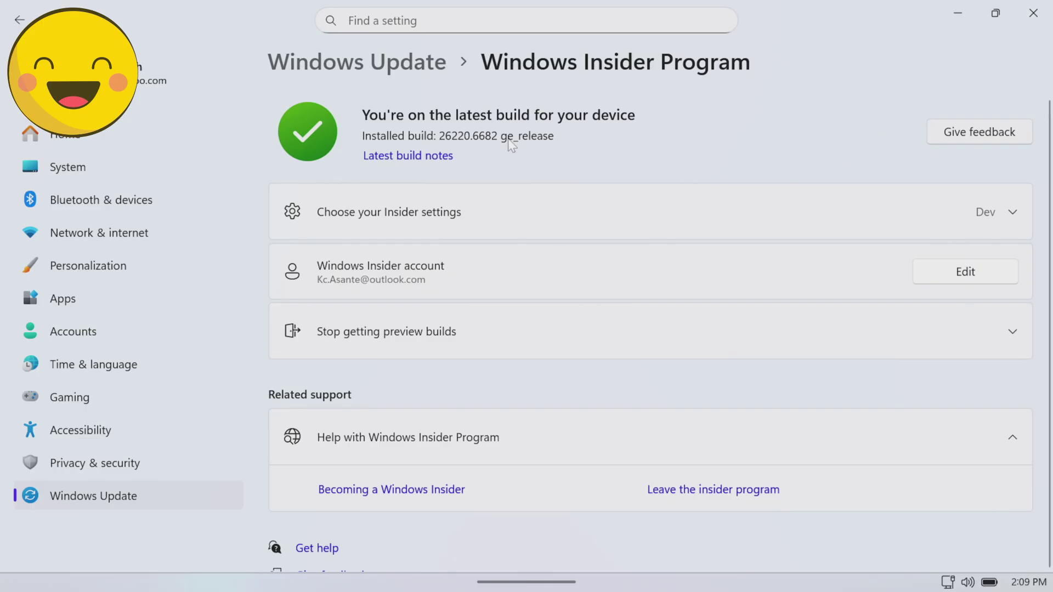
left_click(83, 401)
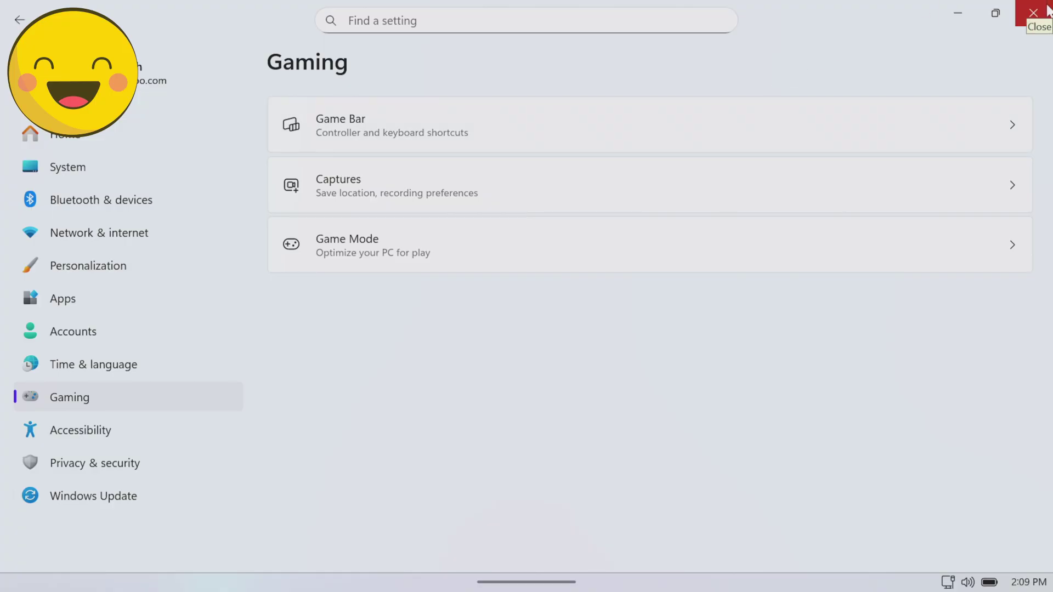
Close Settings and the old Command Prompt window
left_click(1035, 12)
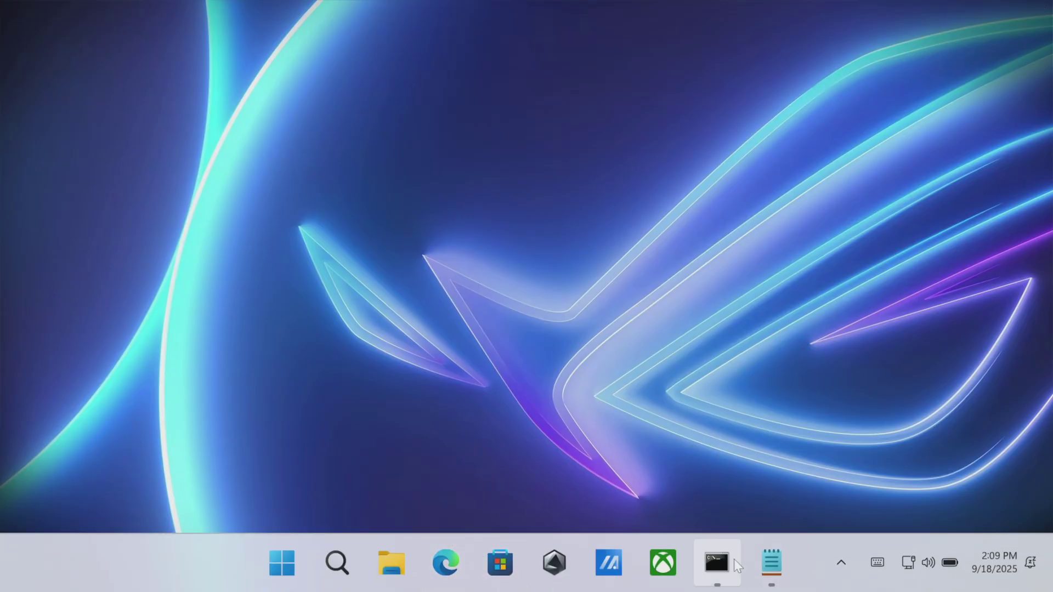
left_click(713, 563)
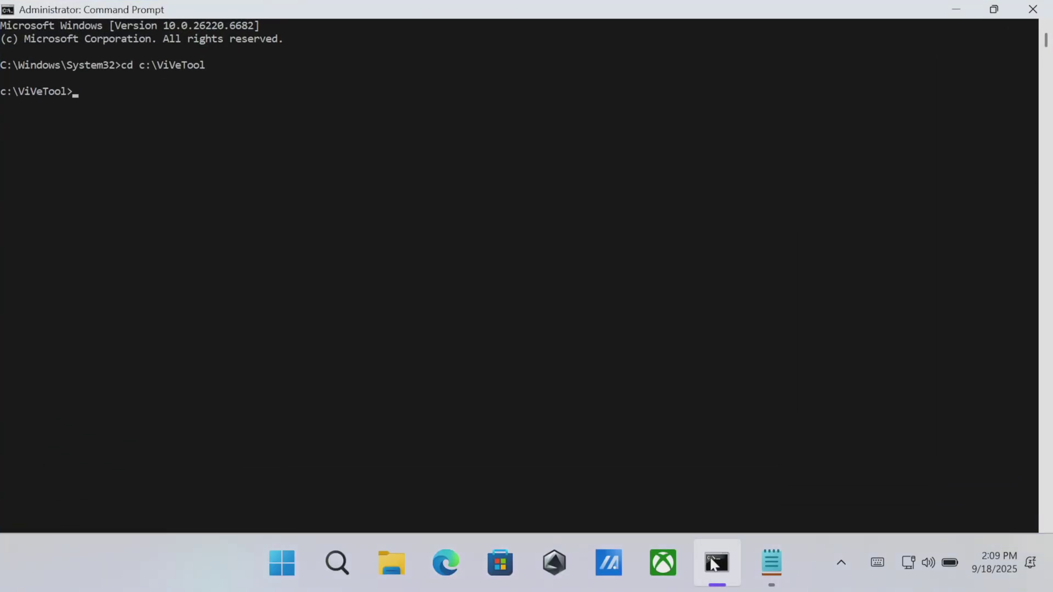
left_click(977, 53)
left_click(1048, 9)
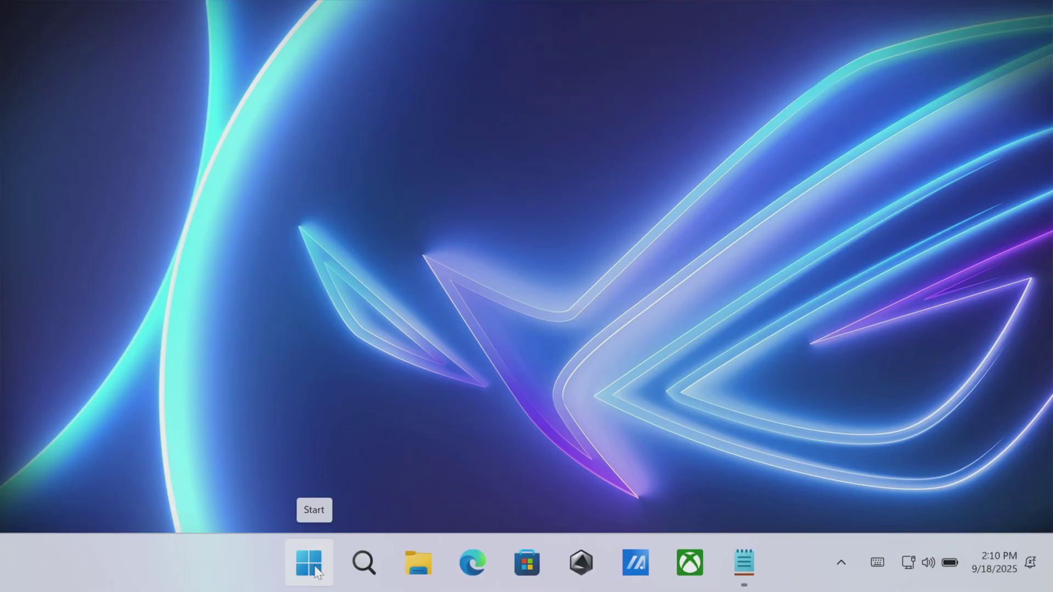
Start cmd as administrator, change into c:\ViVeTool, and bring up the Notepad command list
left_click(316, 573)
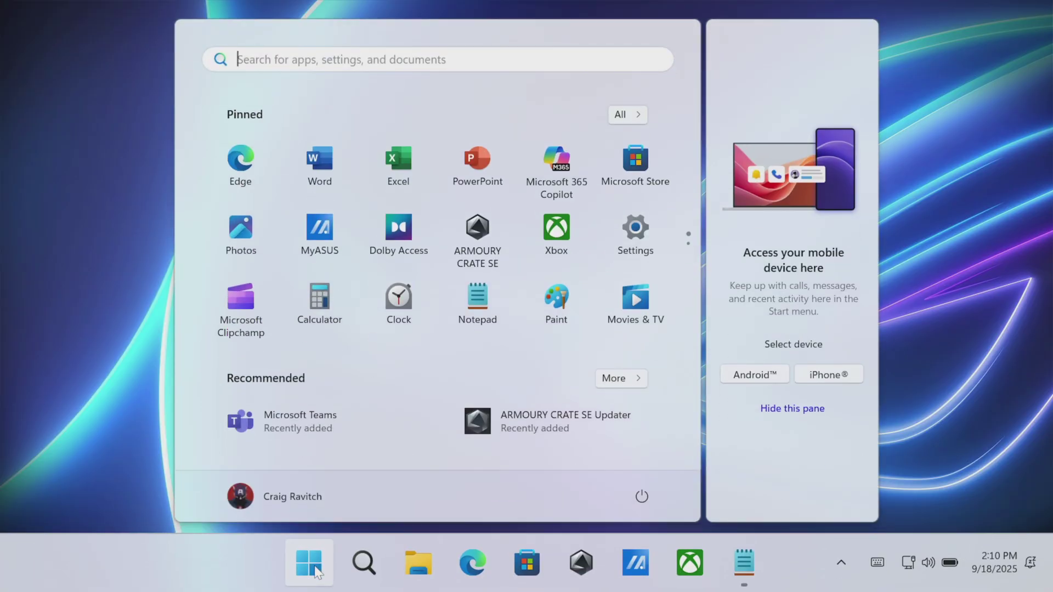
type("cmd")
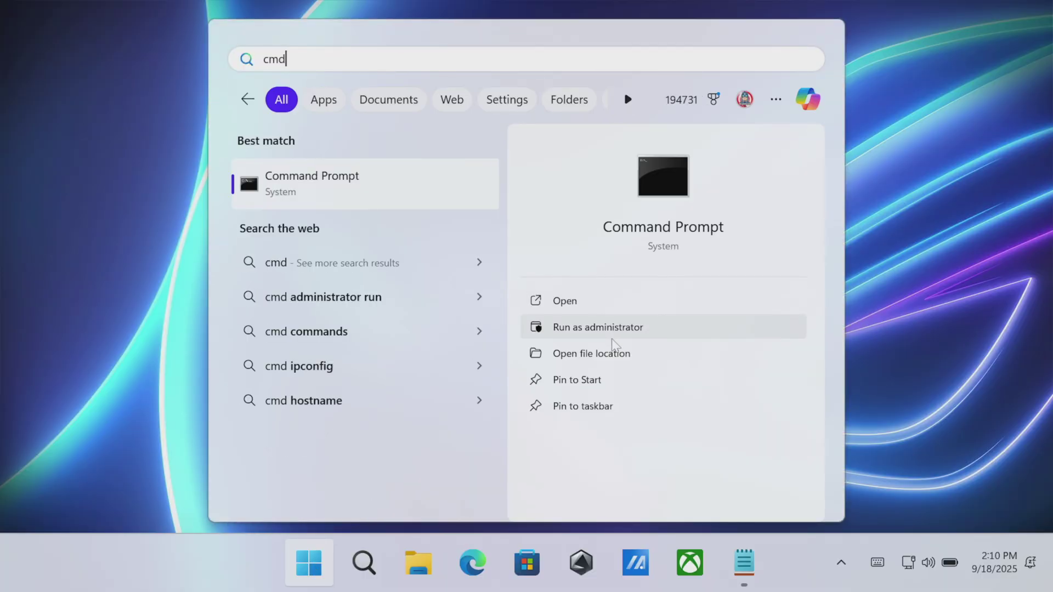
left_click(635, 328)
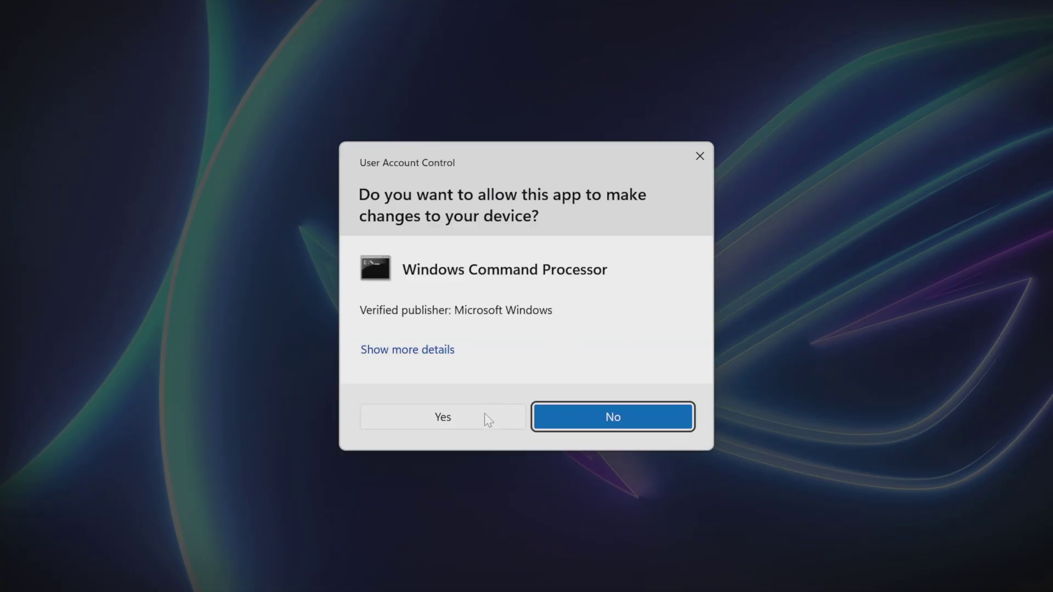
left_click(485, 415)
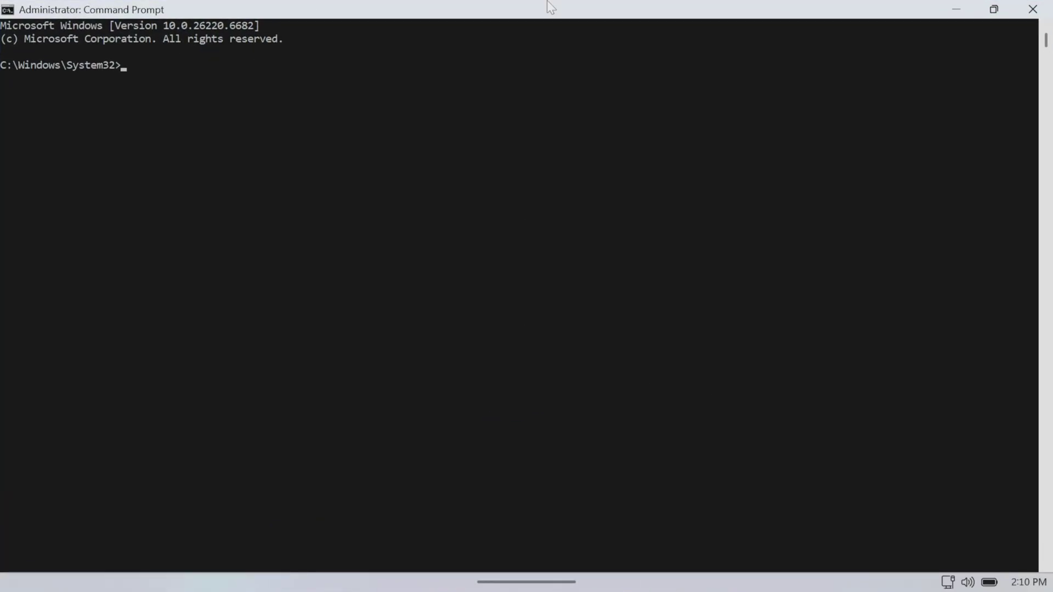
type("cd c:\\Vi")
key("Tab")
key("Return")
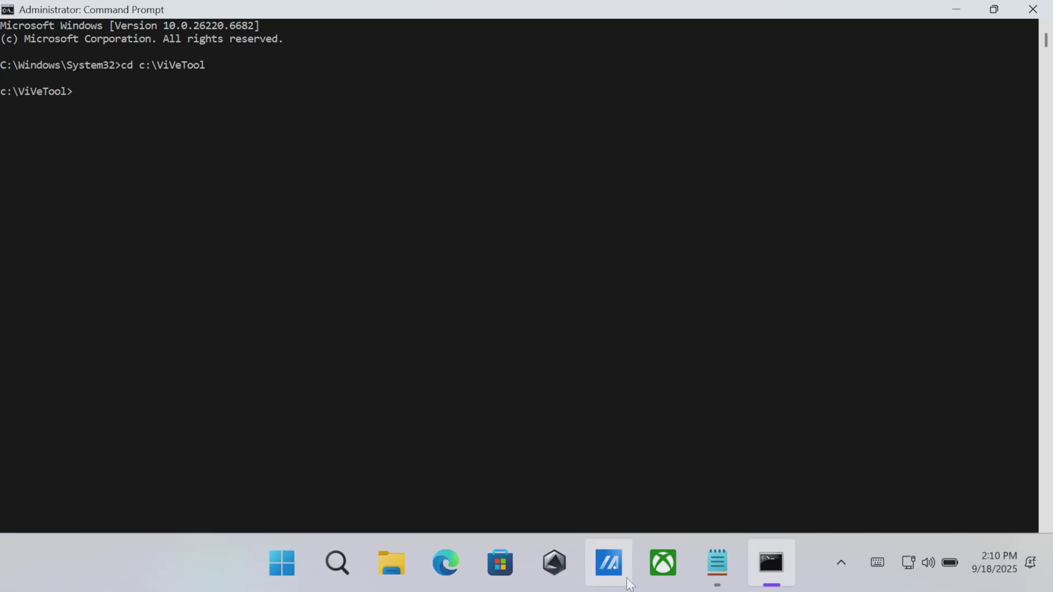
left_click(733, 560)
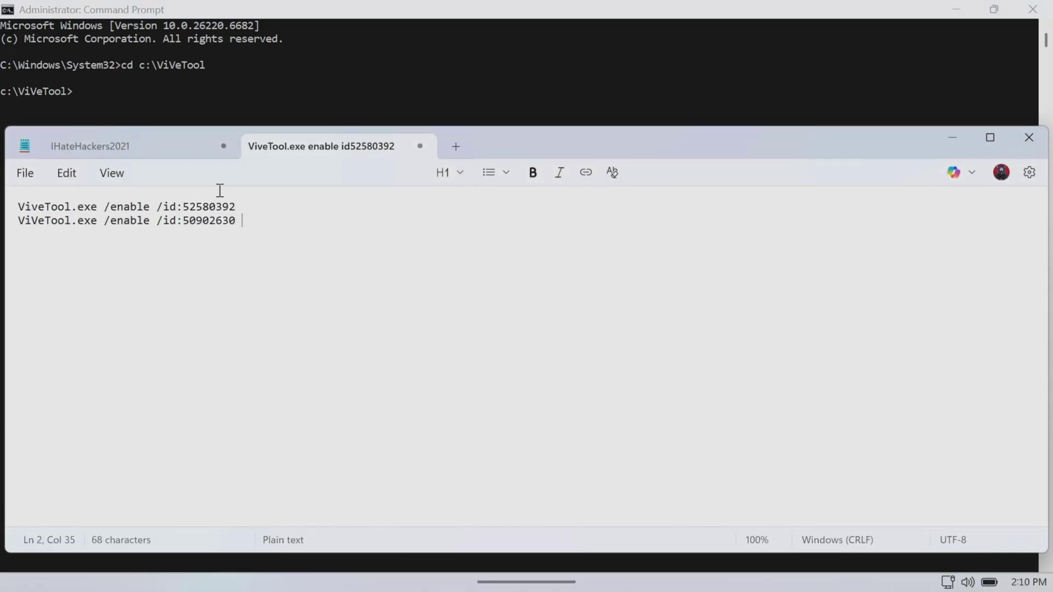
Trim the trailing space and copy the first ViVeTool command (feature 52580392) from Notepad
key("BackSpace")
left_click(255, 202)
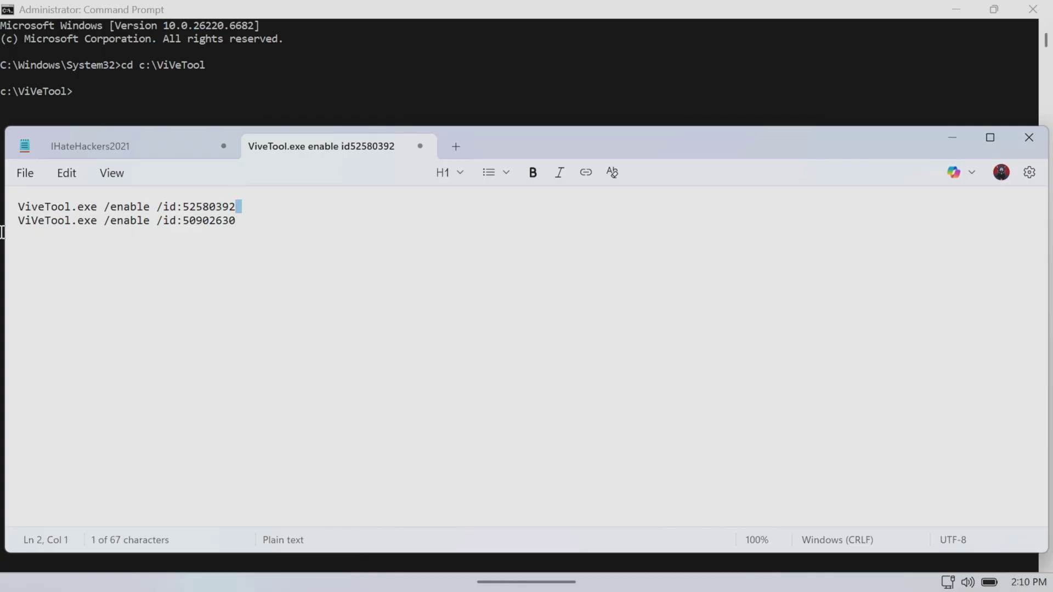
key("shift+Home")
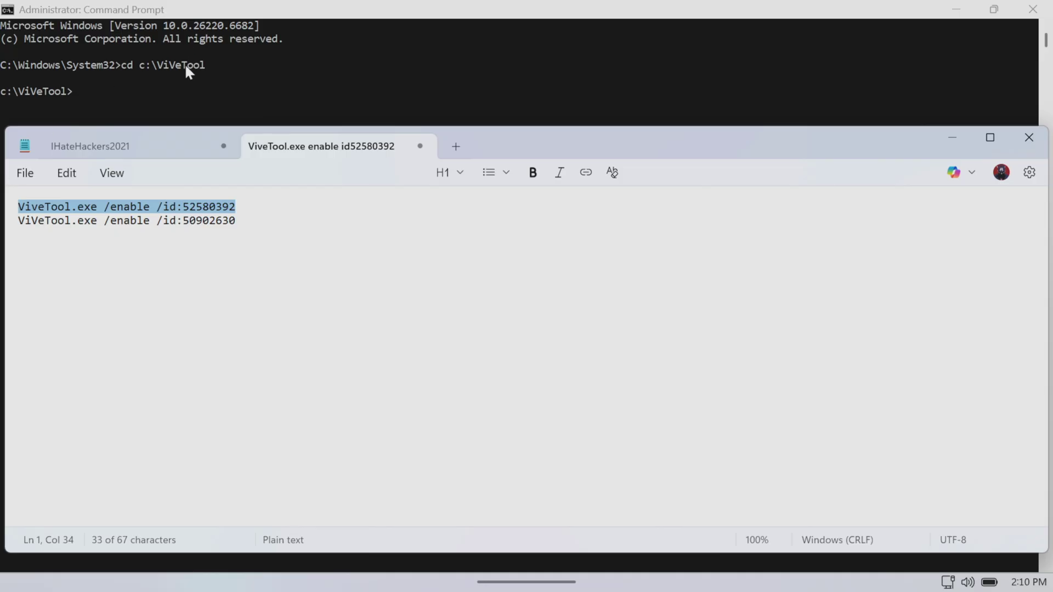
left_click(91, 57)
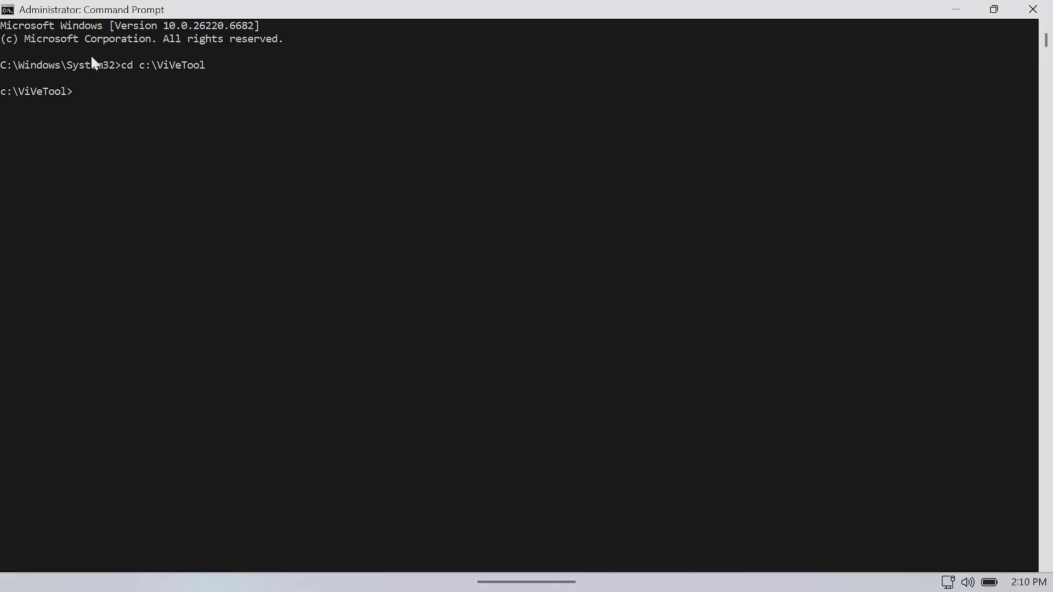
left_click(107, 100)
left_click(8, 5)
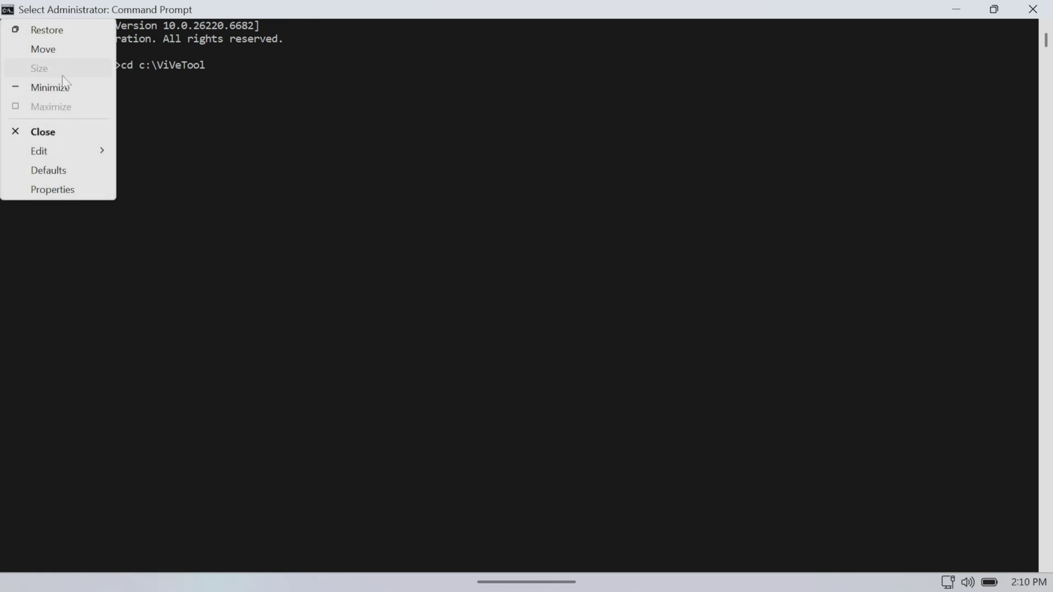
mouse_move(103, 152)
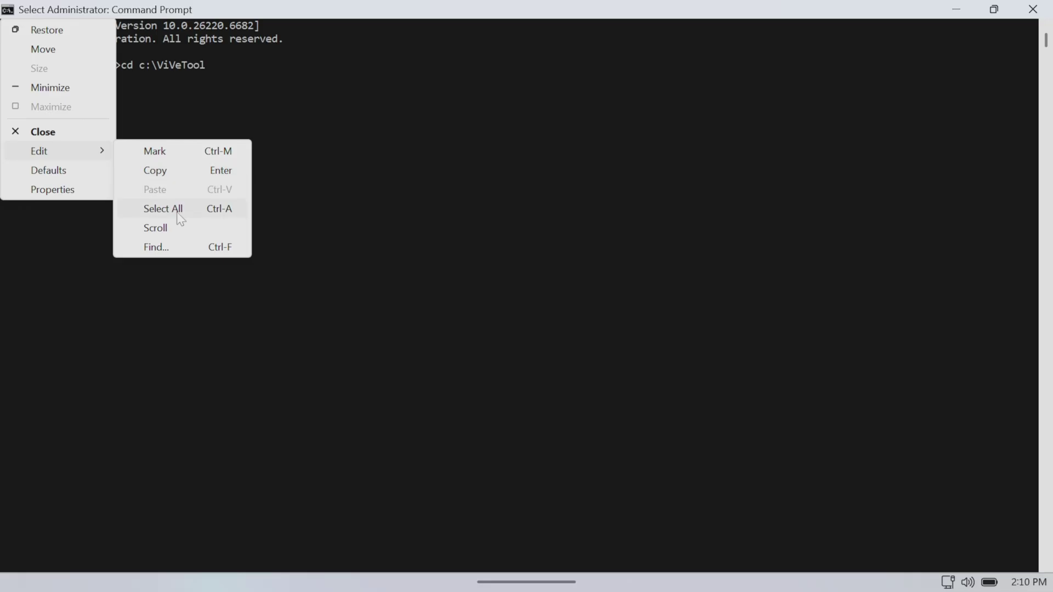
mouse_move(670, 573)
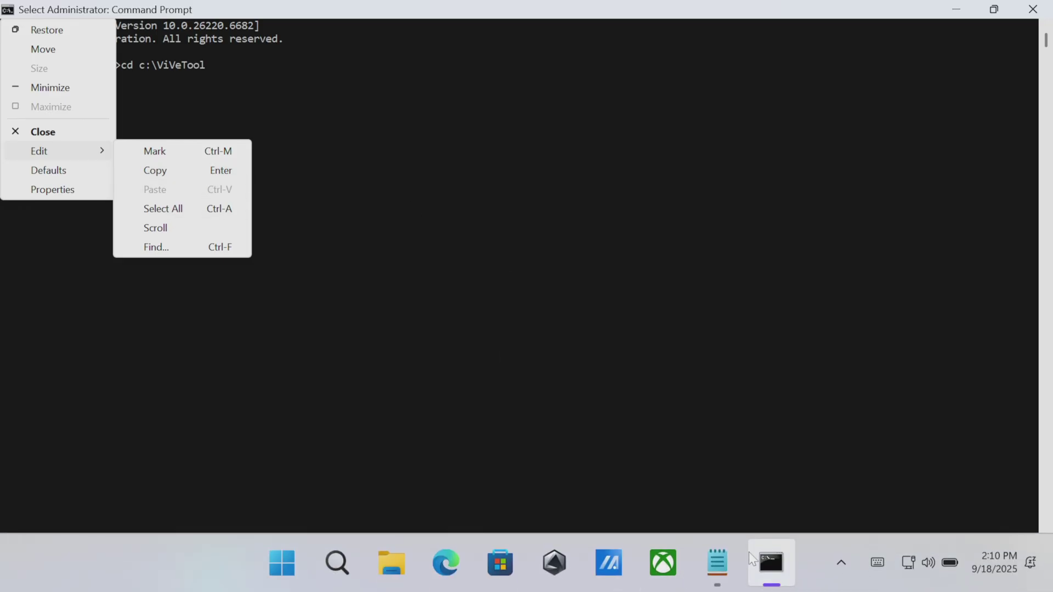
left_click(718, 562)
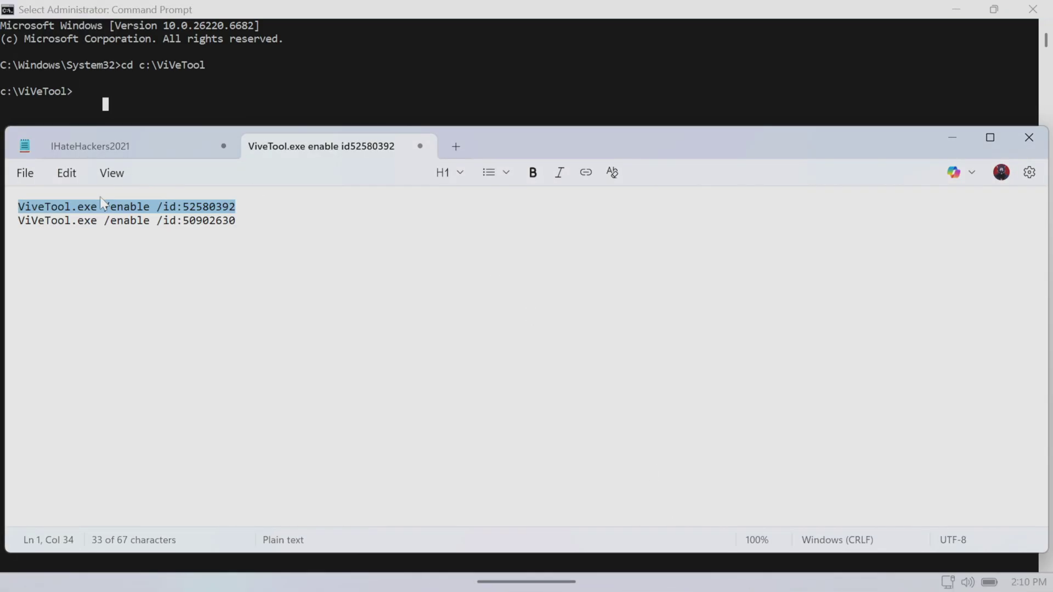
left_click(71, 178)
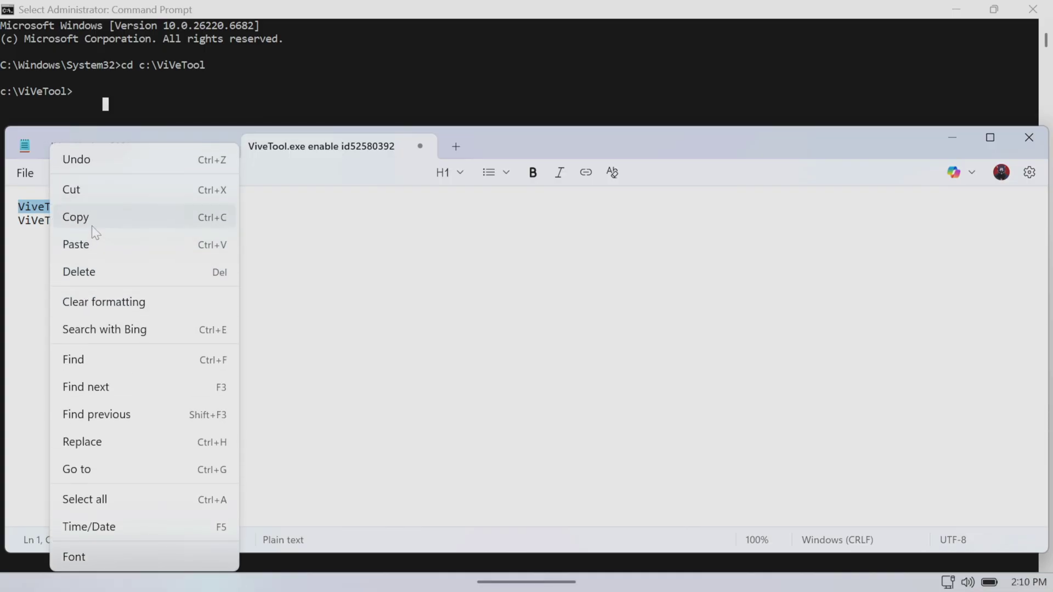
left_click(92, 224)
Paste and run the ViVeTool command enabling feature 52580392 in Command Prompt
left_click(106, 50)
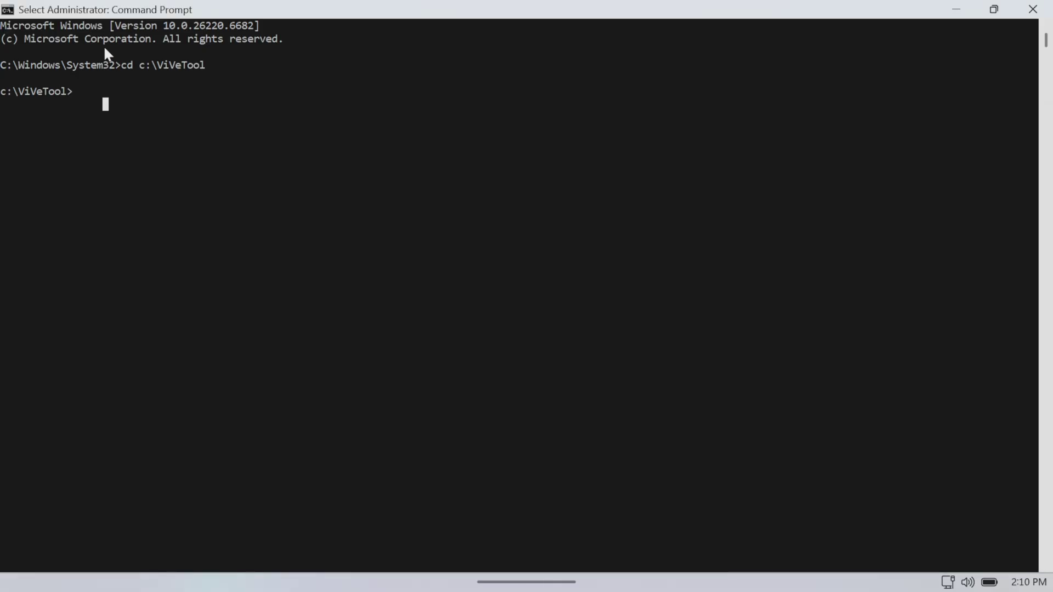
double_click(65, 91)
left_click(91, 98)
left_click(9, 14)
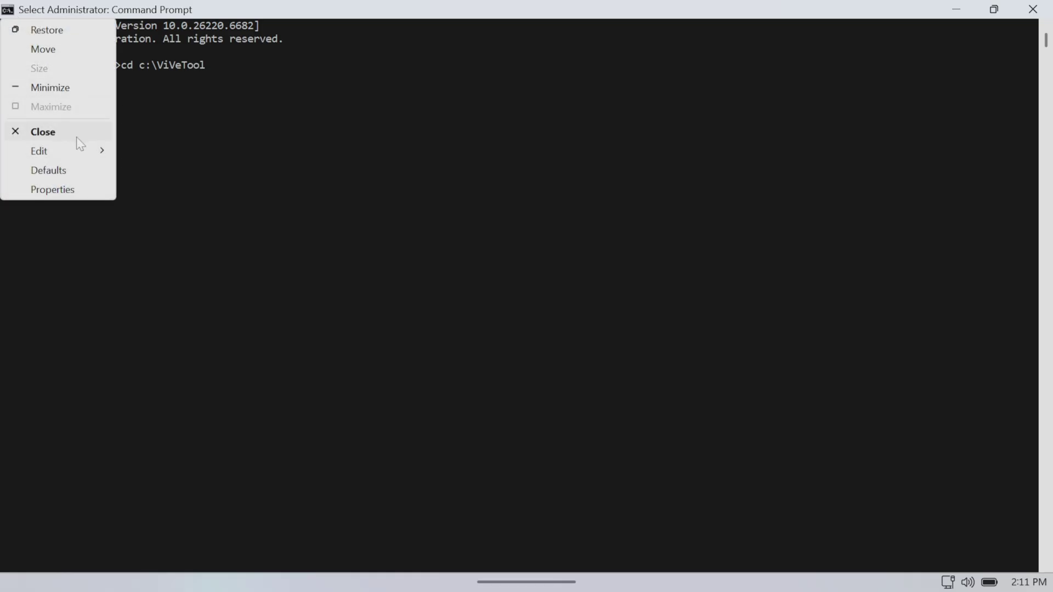
mouse_move(89, 149)
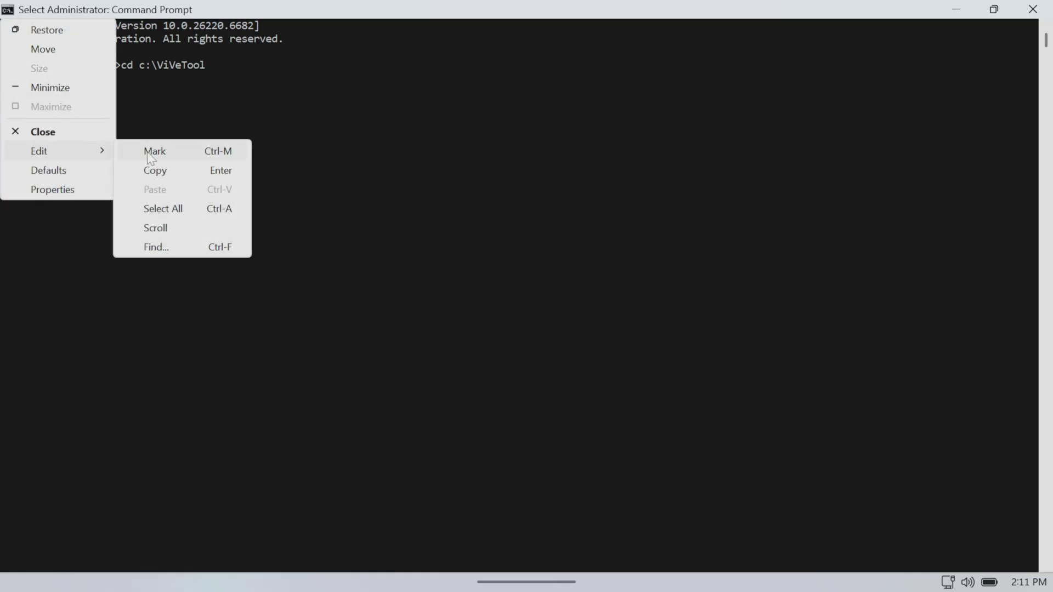
left_click(207, 12)
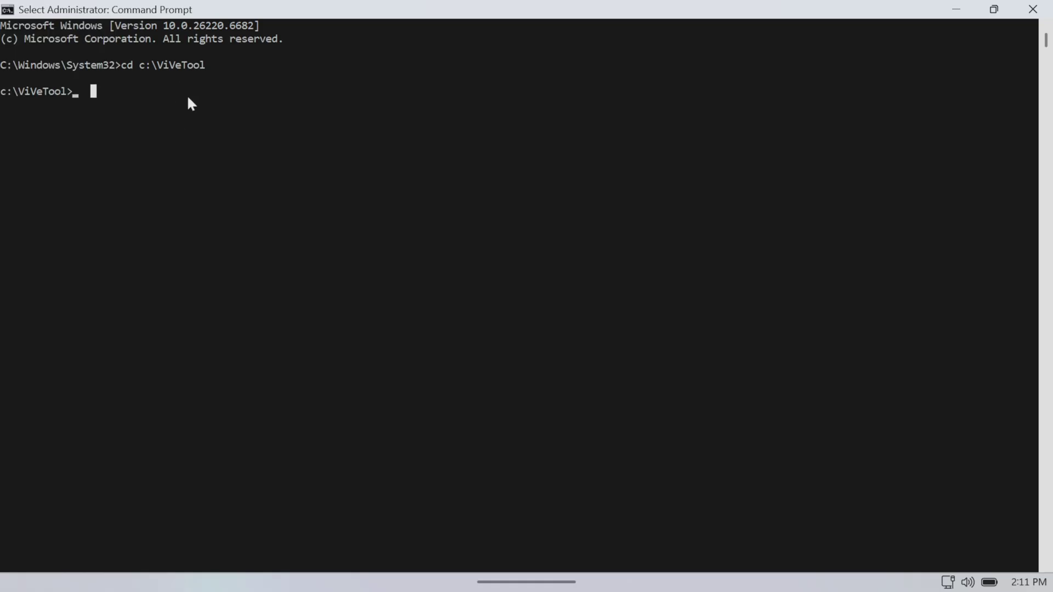
key("ctrl+v")
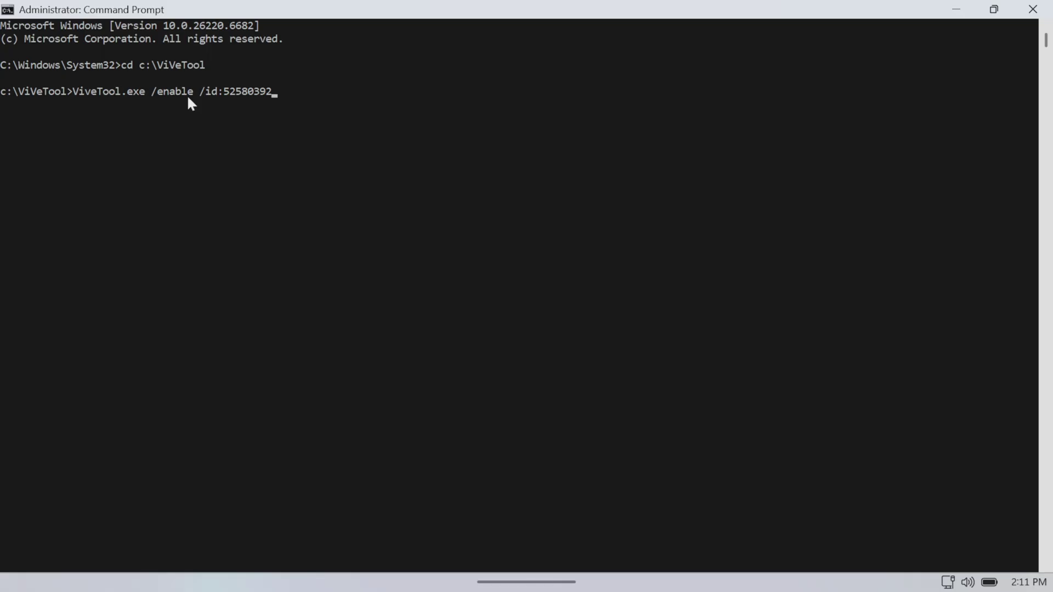
key("Return")
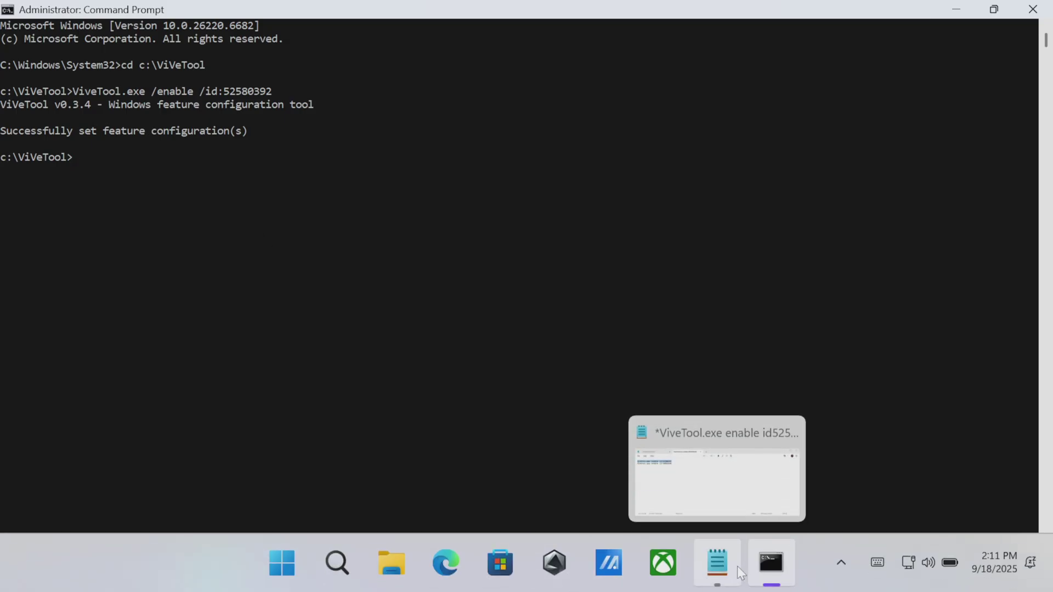
Run the second ViVeTool command enabling feature 50902630, then close Command Prompt
left_click(738, 566)
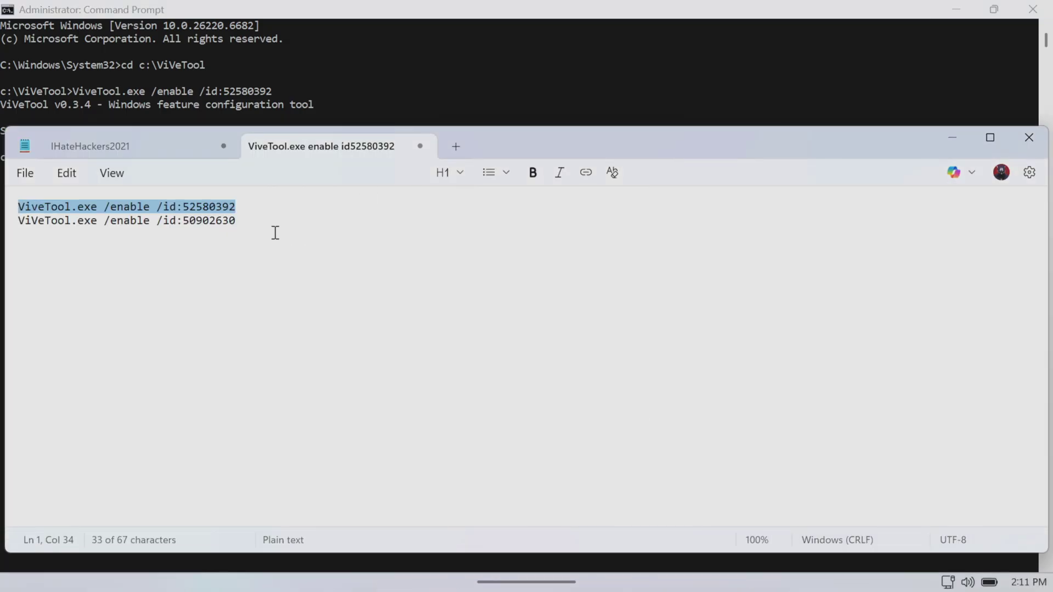
left_click_drag(275, 233, 19, 241)
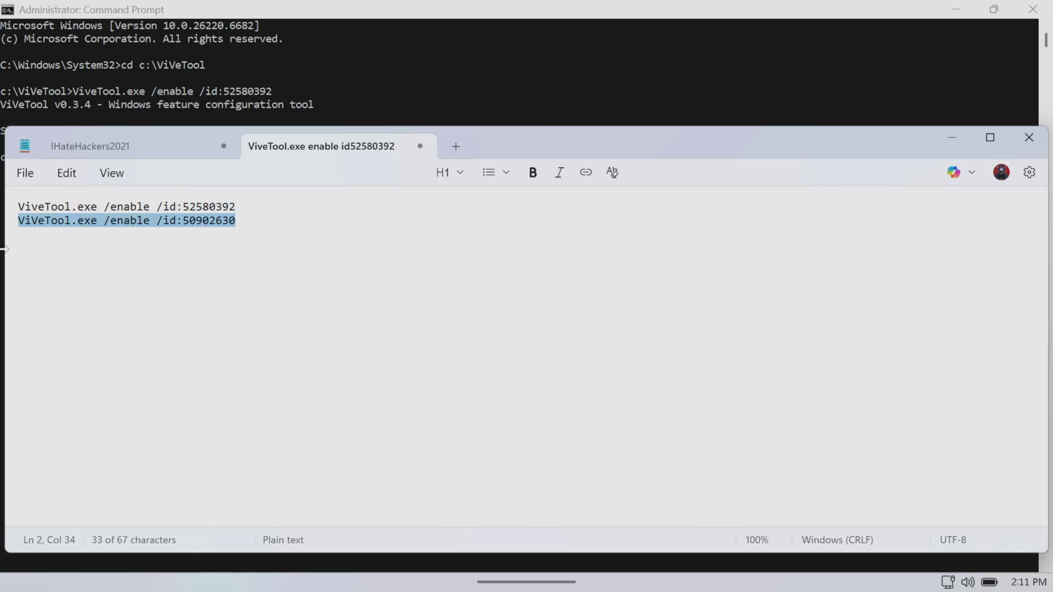
left_click(175, 99)
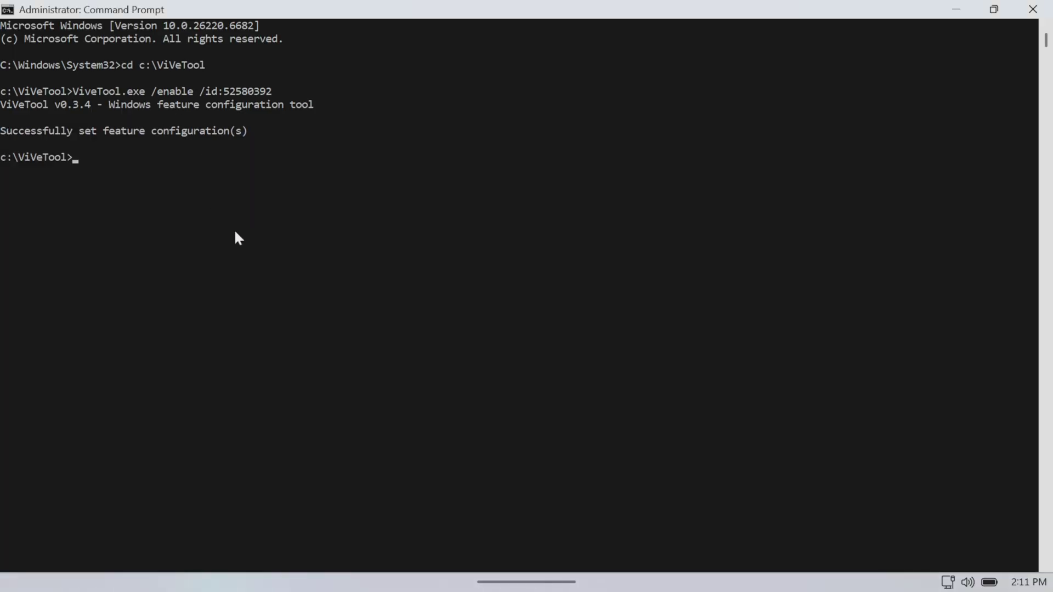
key("ctrl+v")
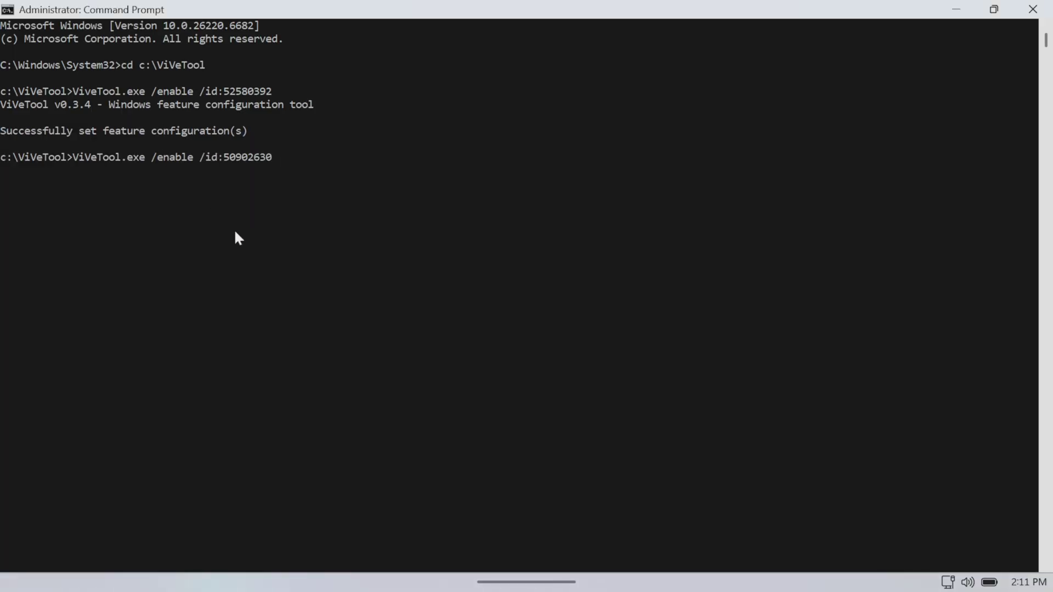
key("Return")
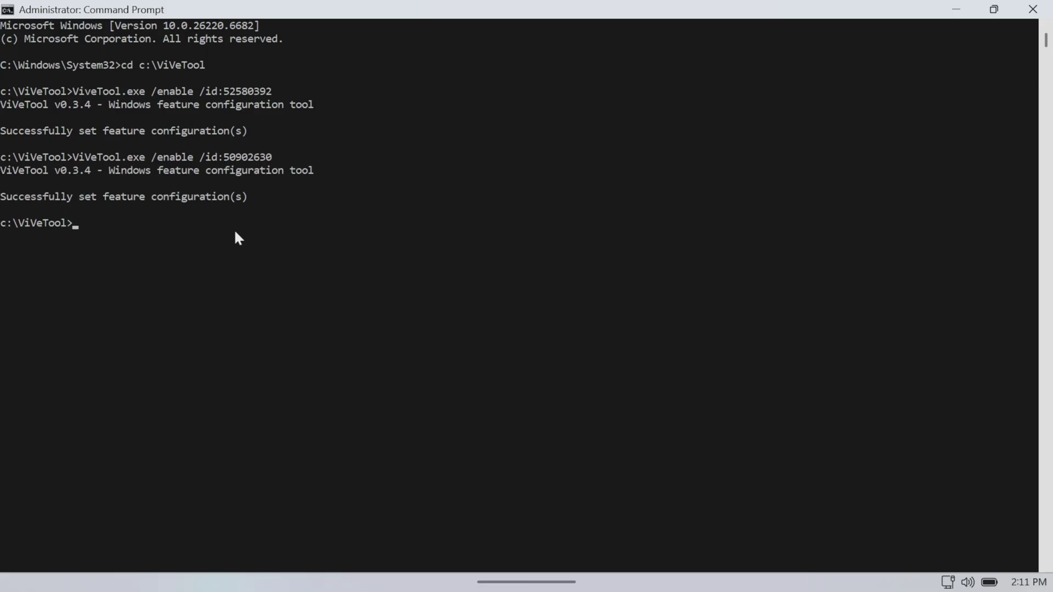
left_click(1047, 11)
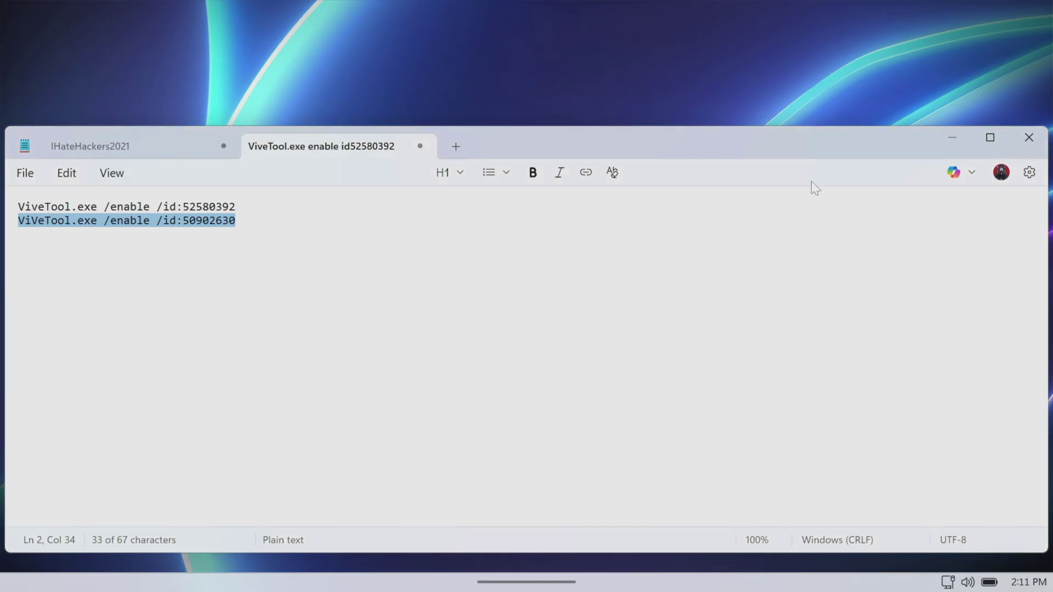
Minimize Notepad and launch Registry Editor as administrator by searching 'rege'
left_click(961, 136)
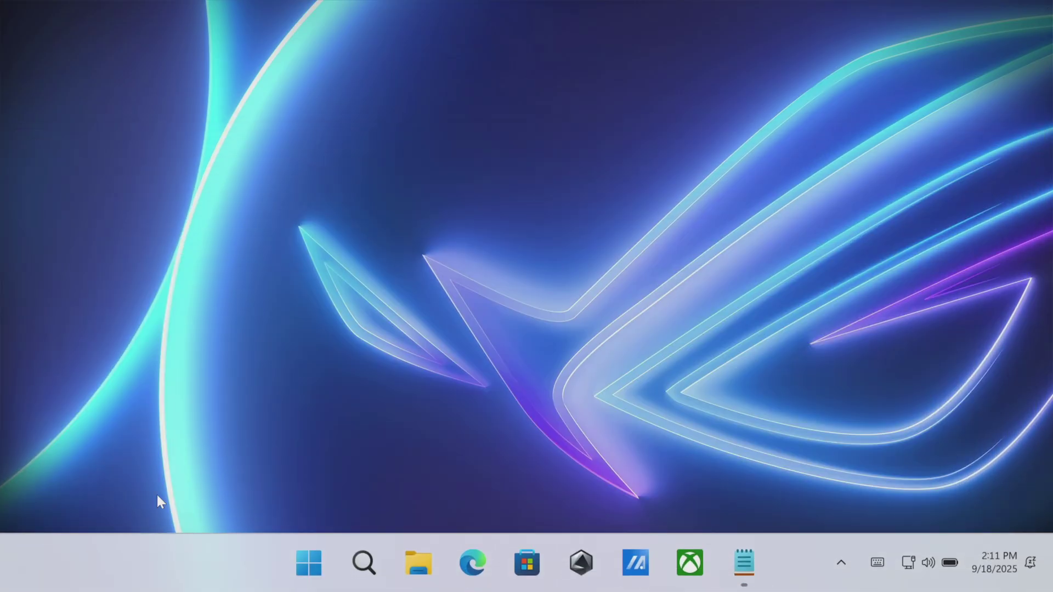
left_click(295, 550)
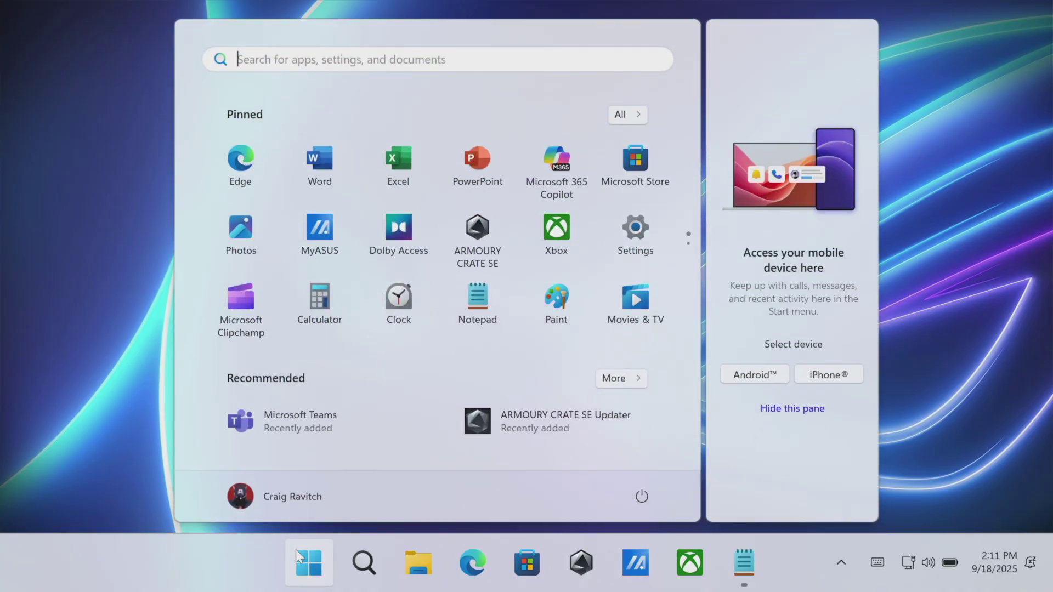
type("re")
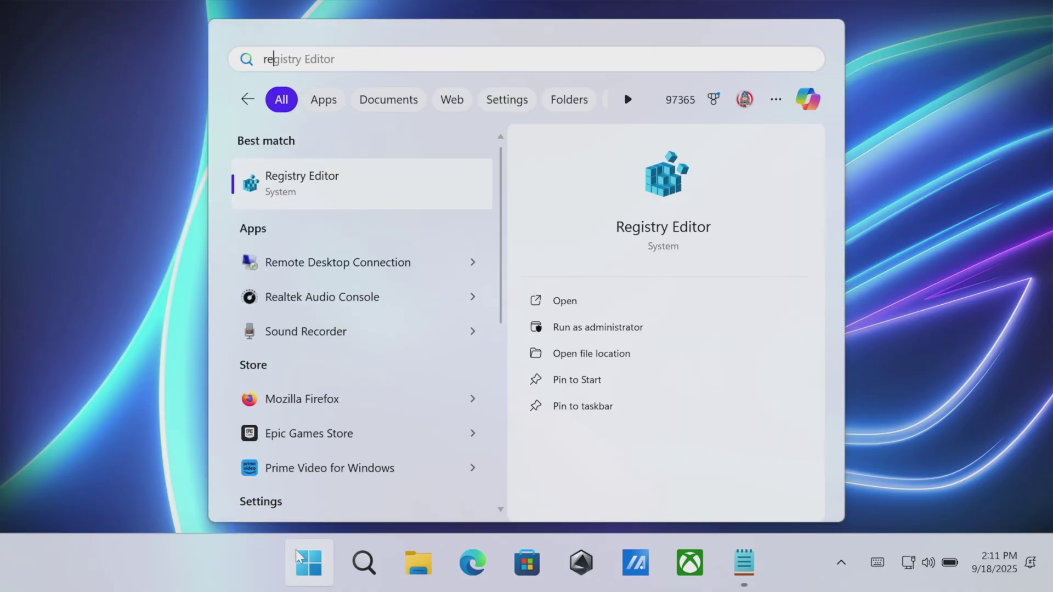
type("ge")
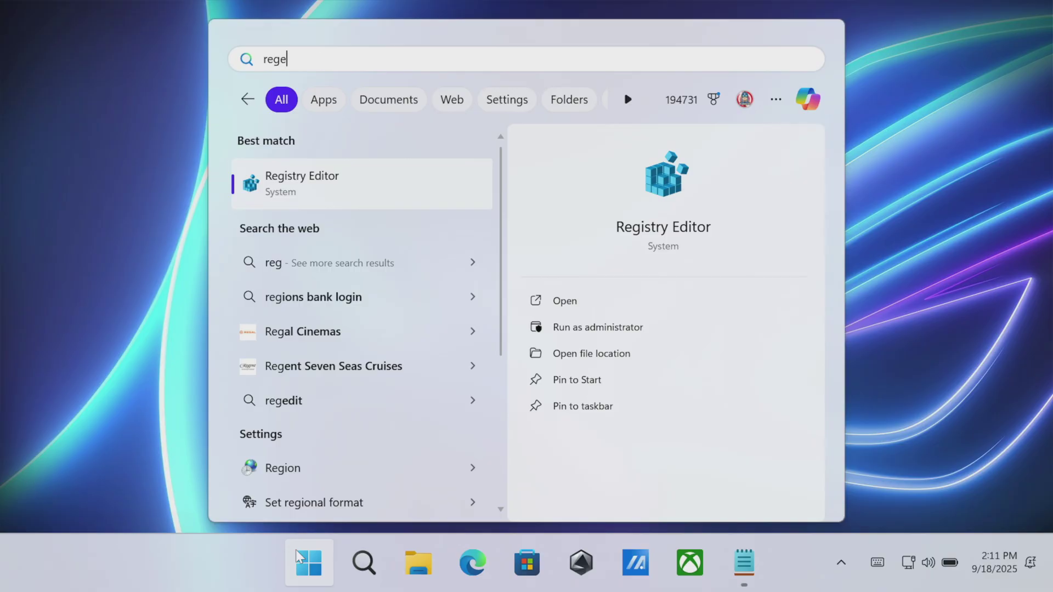
key("Return")
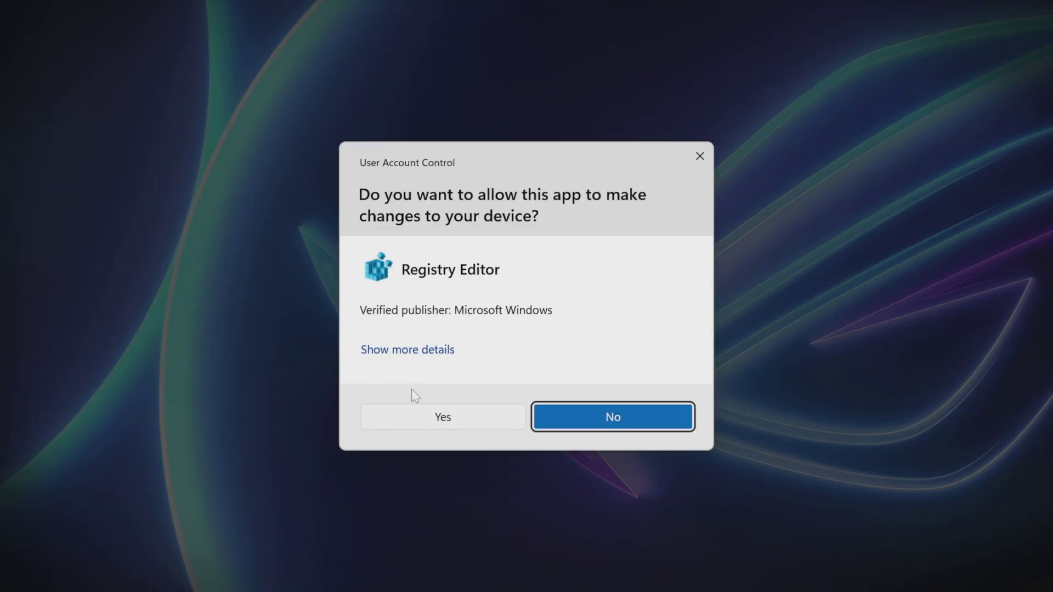
left_click(421, 422)
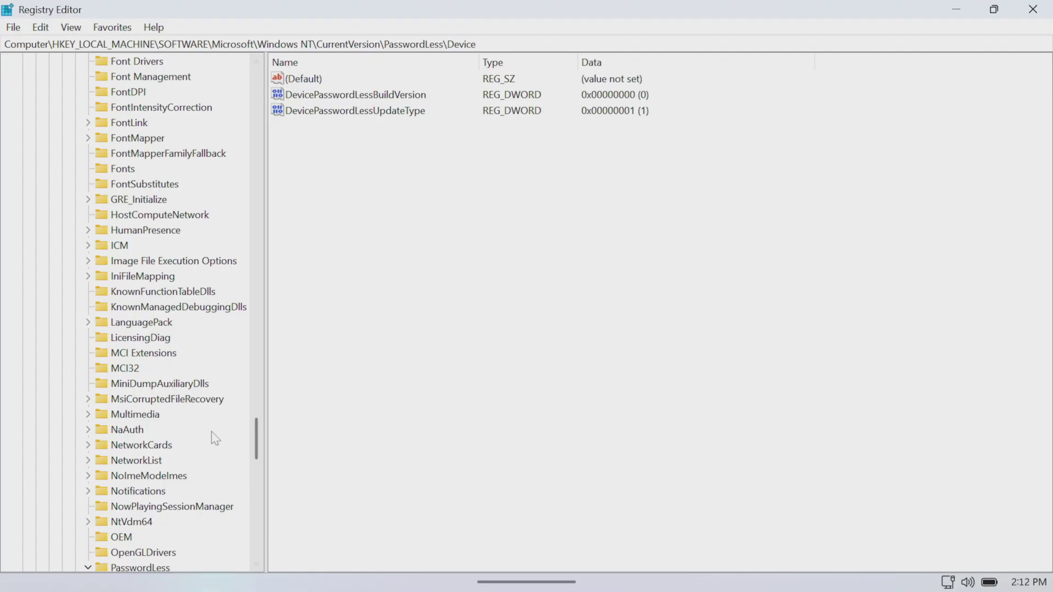
Browse the tree to HKLM\SOFTWARE\Microsoft\Windows NT\CurrentVersion\OEM and open it
scroll(215, 439, "up", 13)
scroll(215, 439, "up", 20)
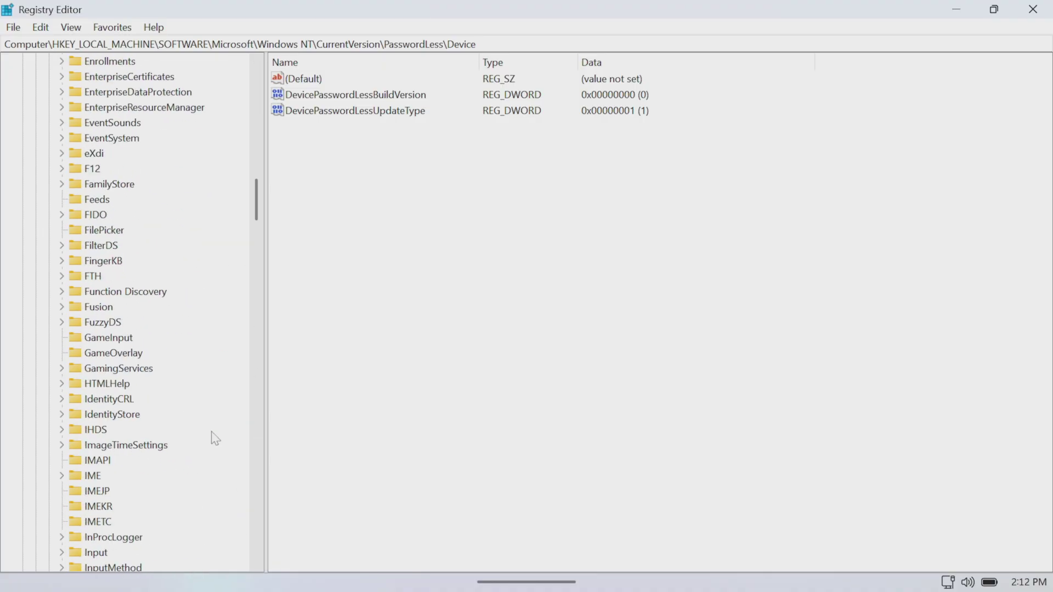
scroll(215, 439, "up", 2)
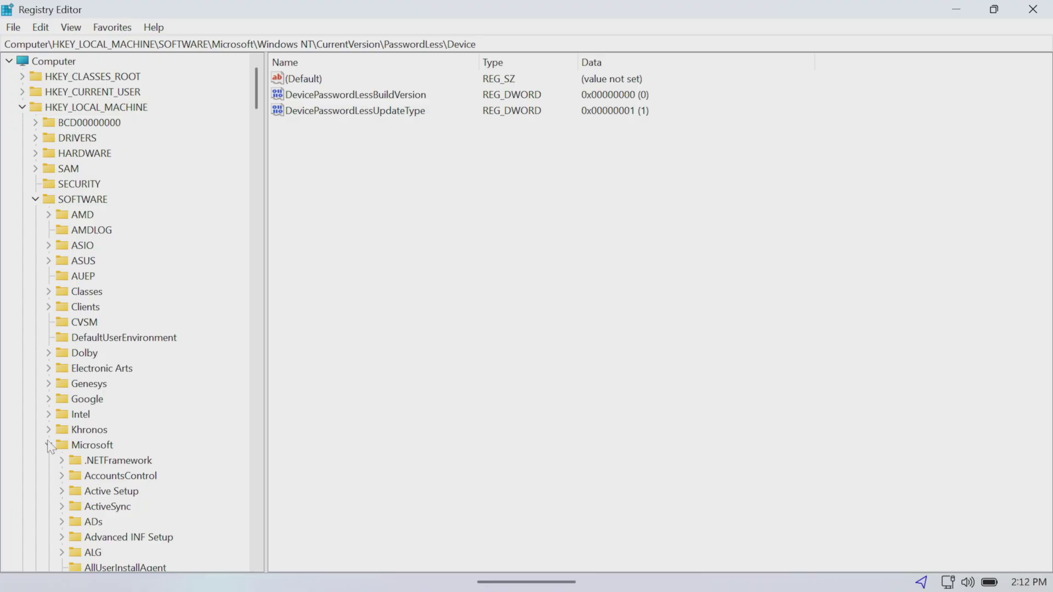
scroll(50, 447, "down", 6)
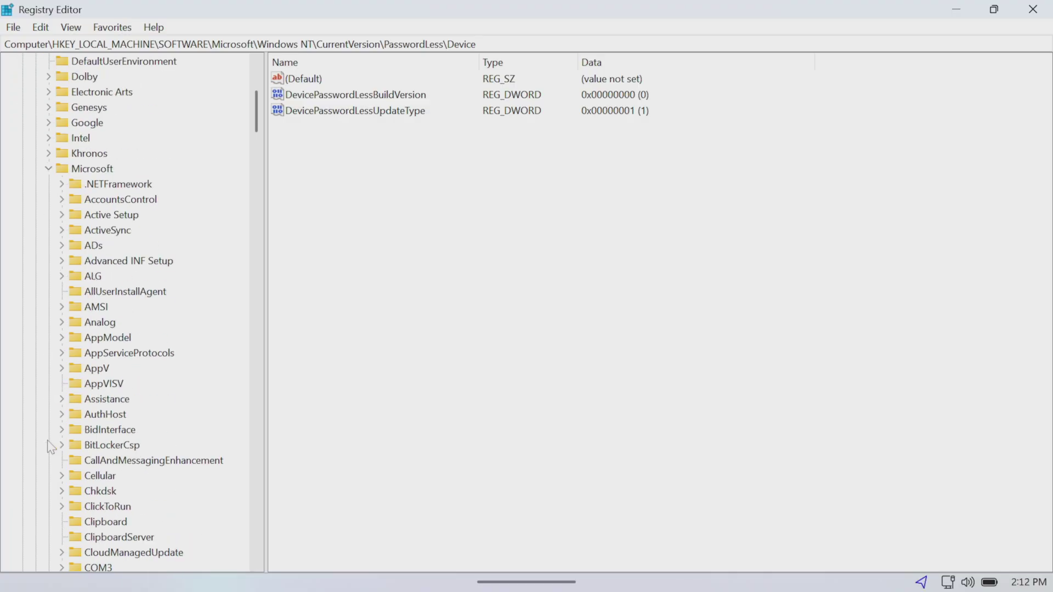
scroll(50, 447, "down", 20)
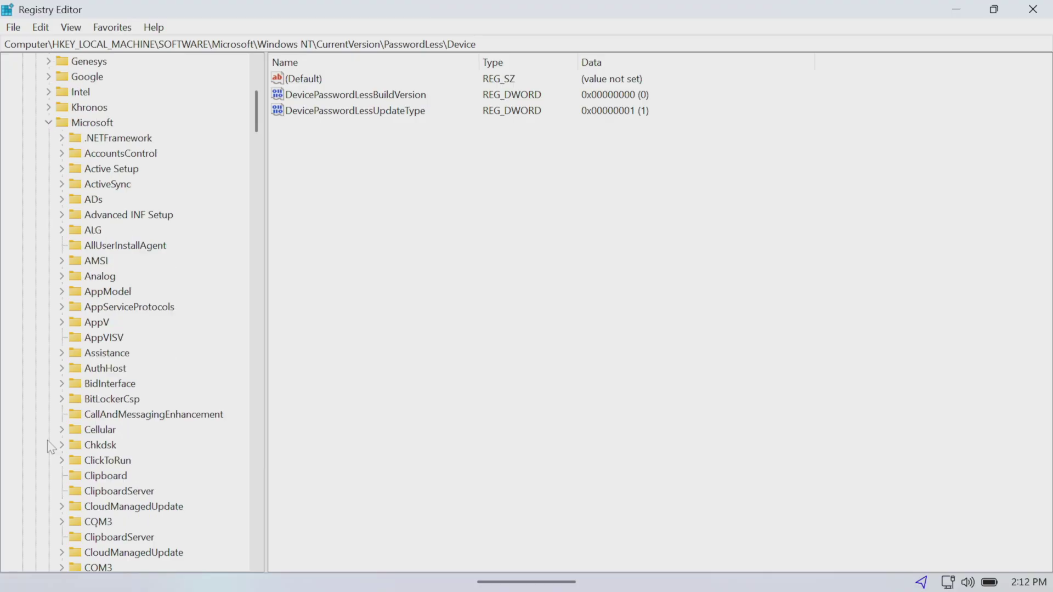
scroll(51, 447, "down", 20)
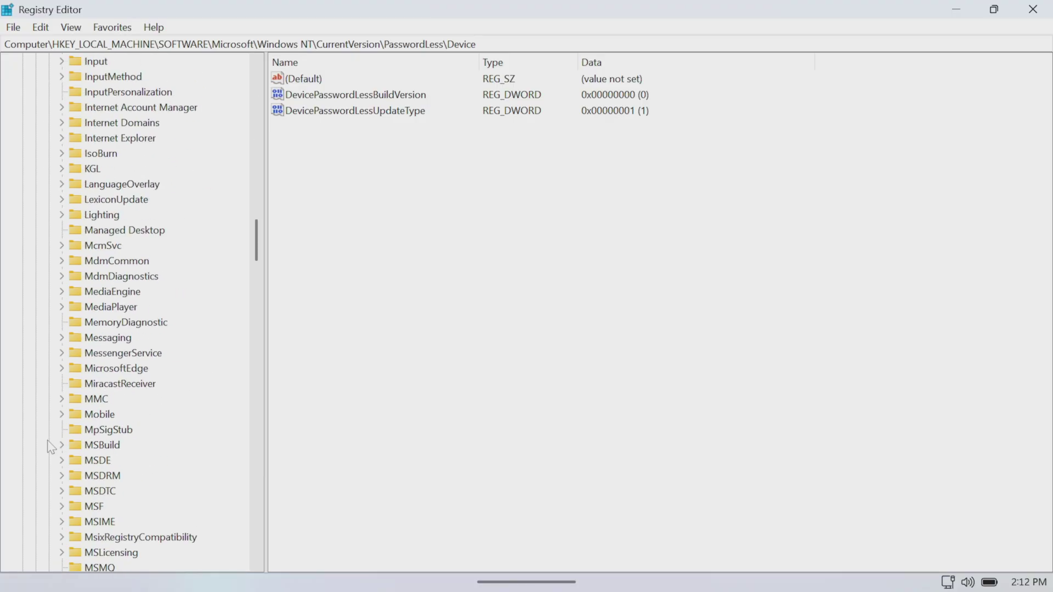
scroll(50, 447, "down", 4)
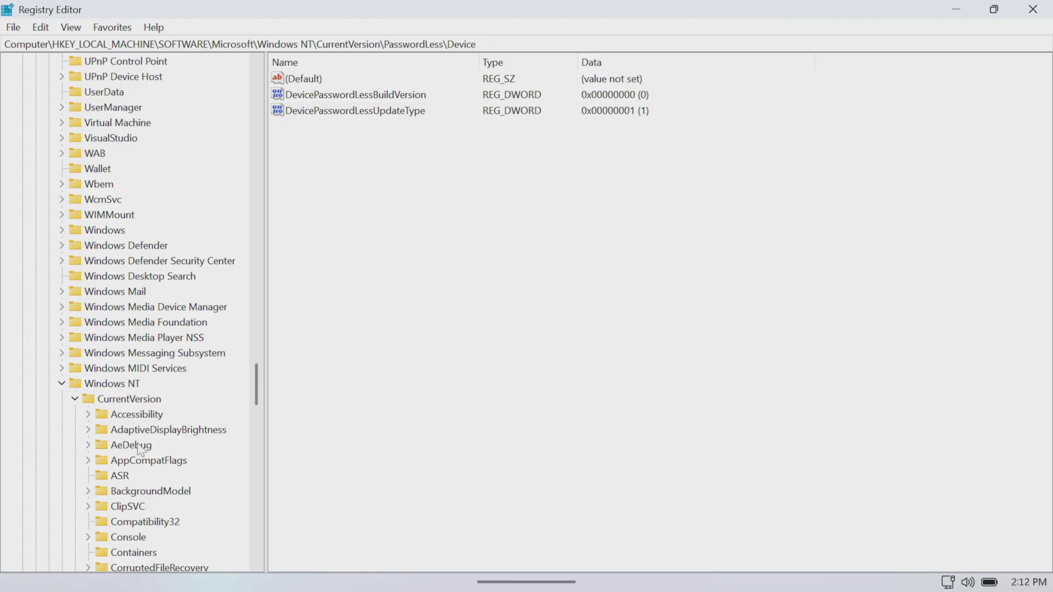
scroll(142, 449, "down", 20)
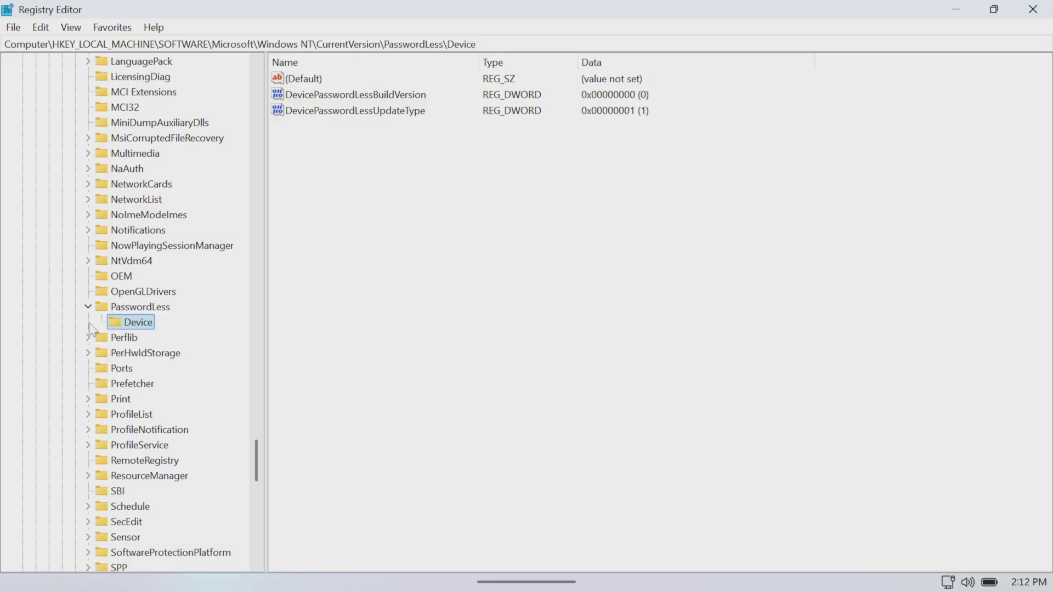
left_click(88, 307)
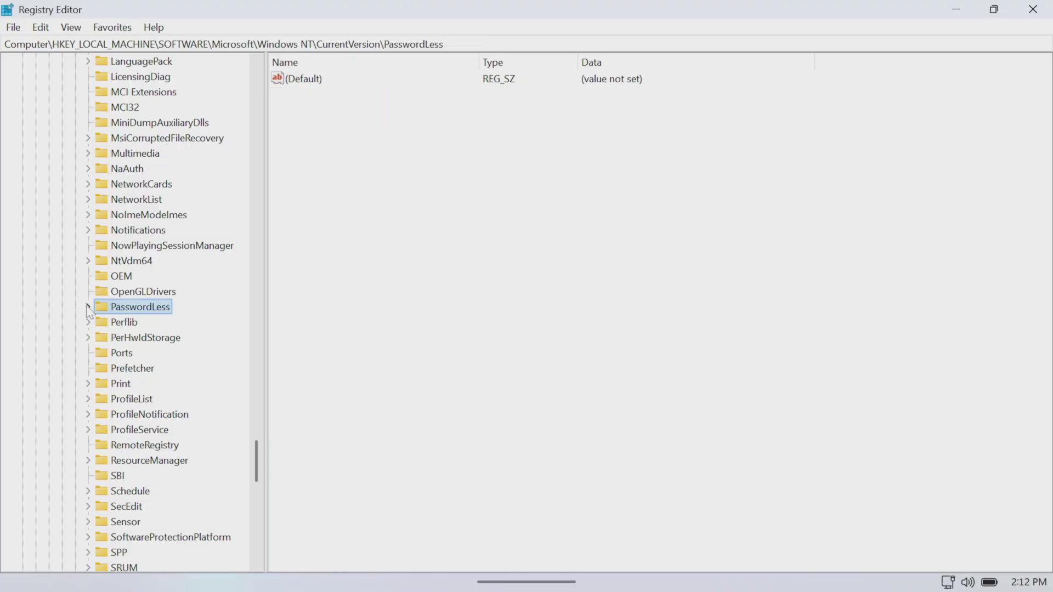
left_click(104, 277)
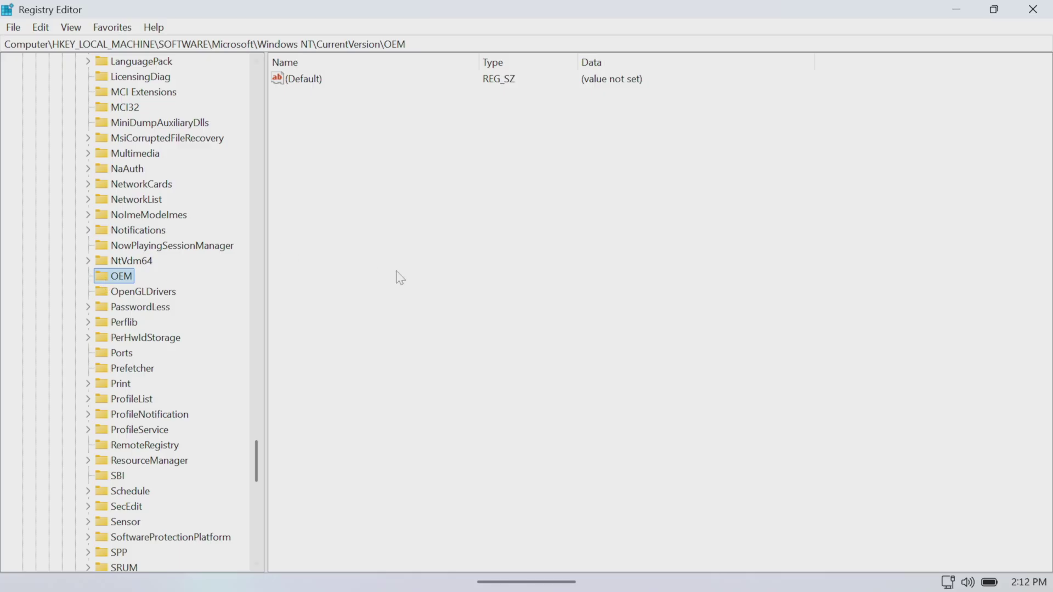
Add a new DWORD (32-bit) value named DeviceForm to the OEM key
right_click(377, 126)
mouse_move(416, 144)
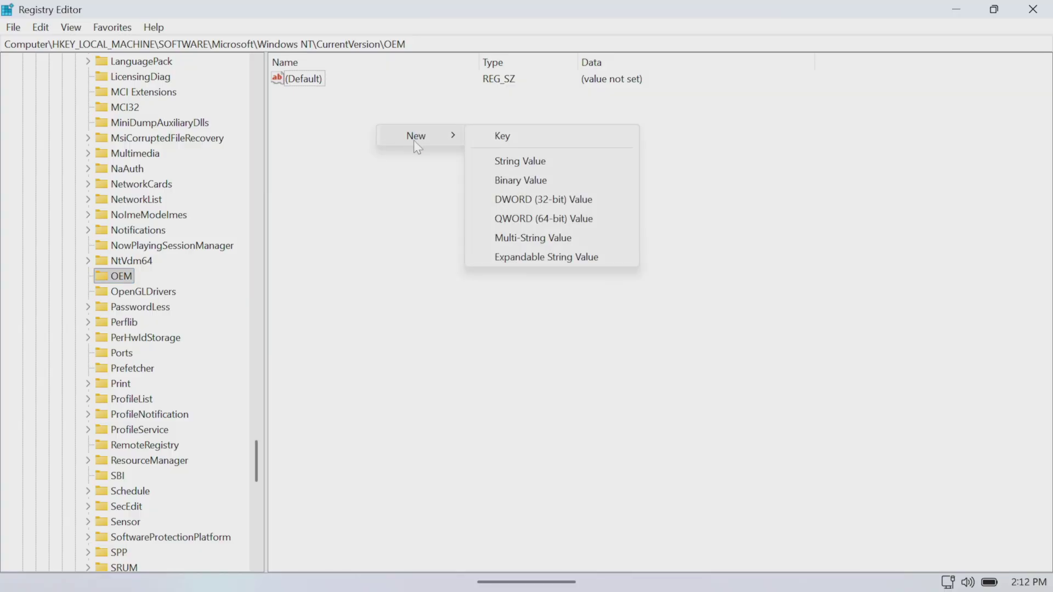
left_click(535, 200)
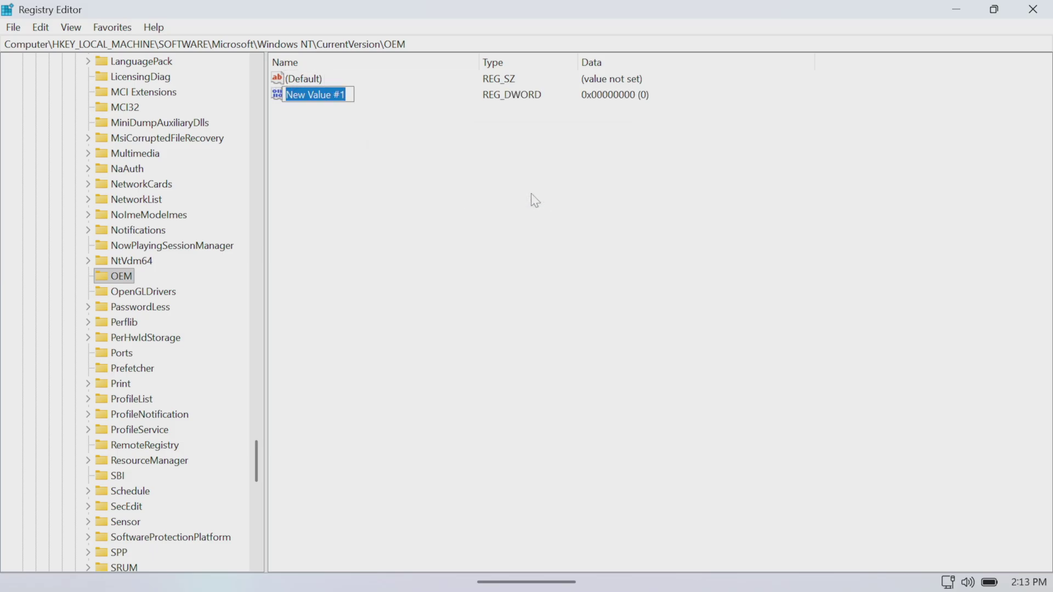
type("D")
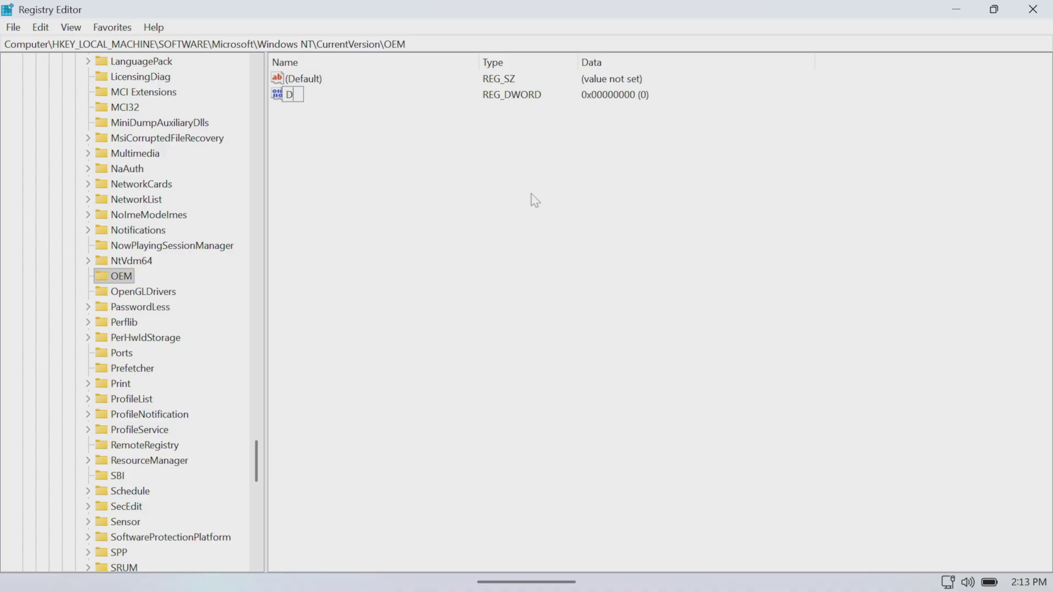
type("eviceForm")
key("Return")
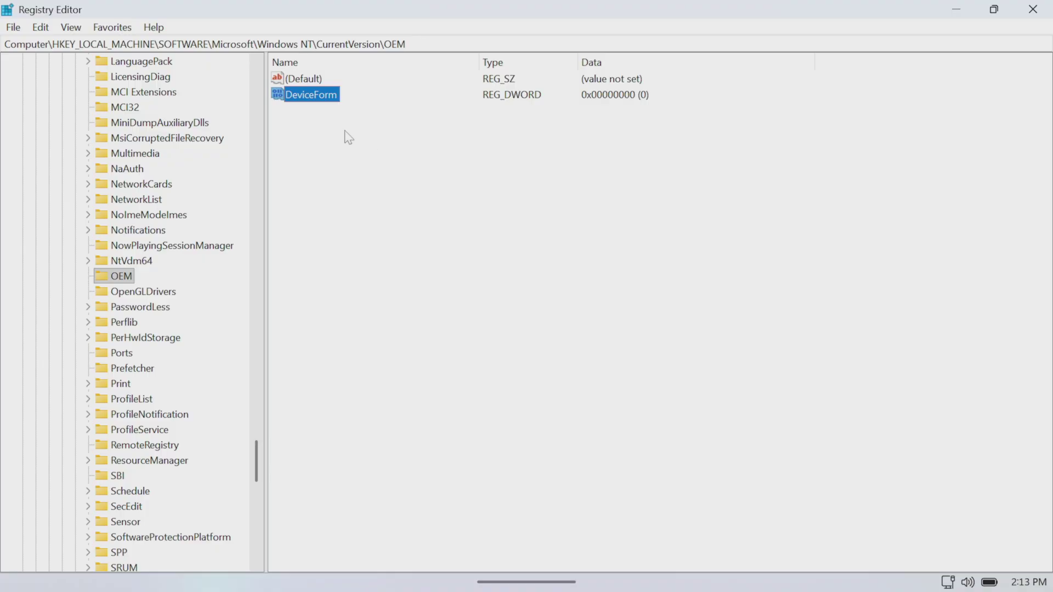
Set DeviceForm's data to 46 in decimal (0x2e)
double_click(321, 99)
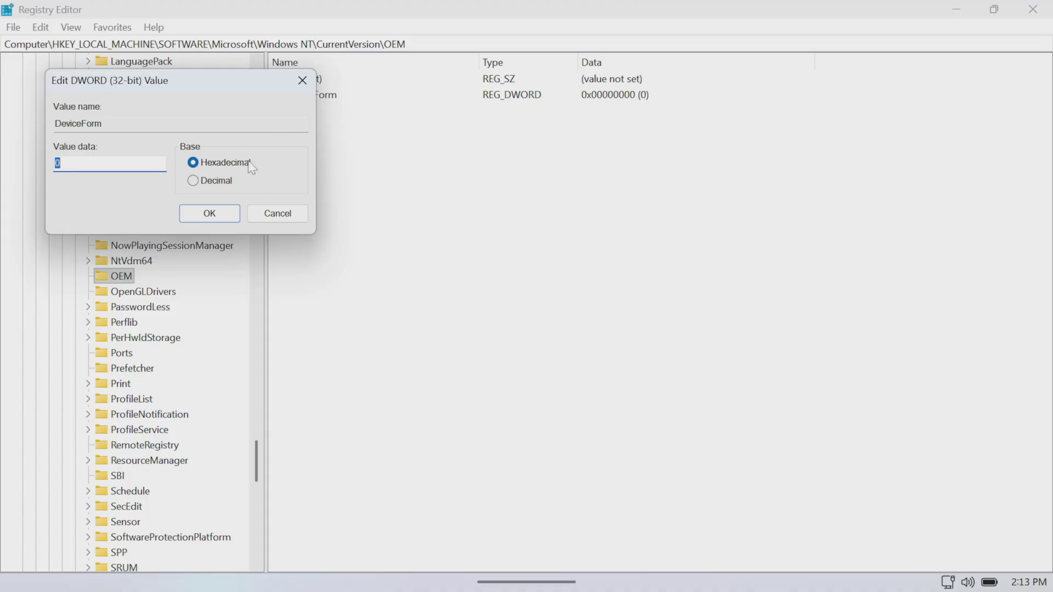
left_click(211, 179)
double_click(135, 164)
type("46")
left_click(193, 214)
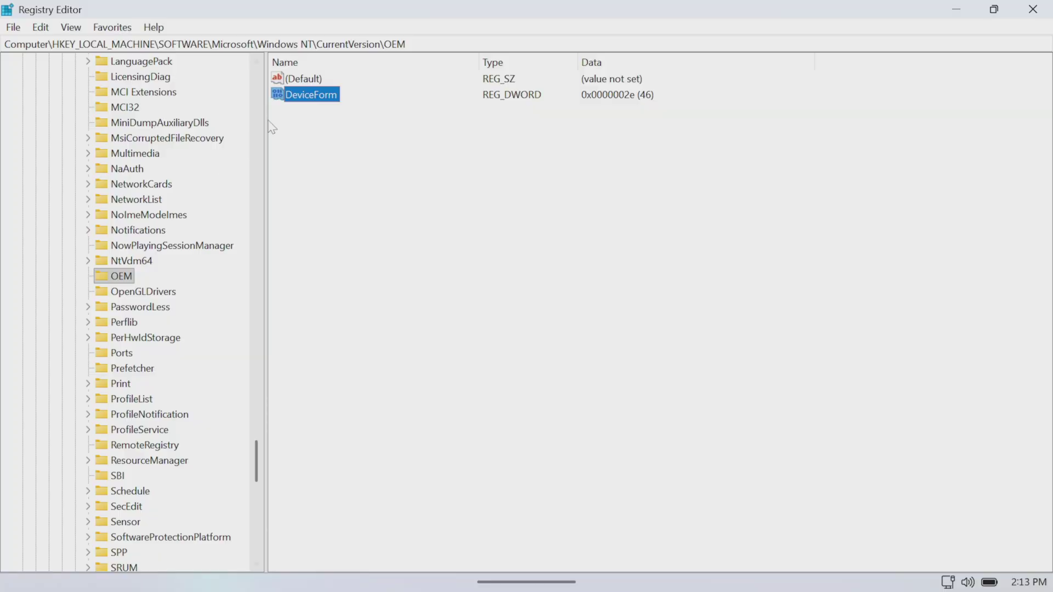
Confirm DeviceForm reads 46 decimal, then exit Registry Editor via File > Exit
double_click(306, 98)
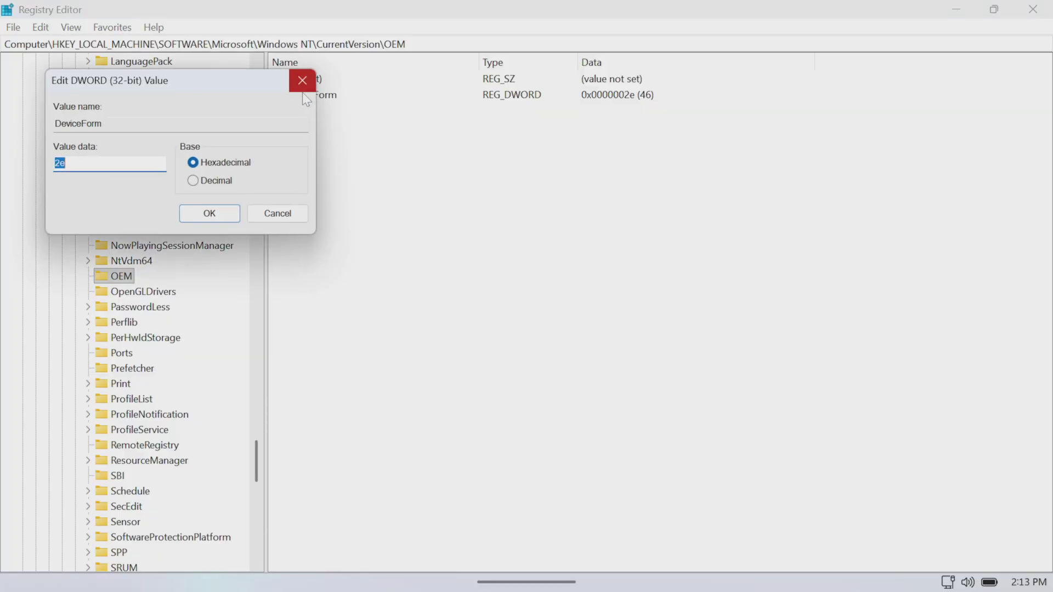
left_click(209, 180)
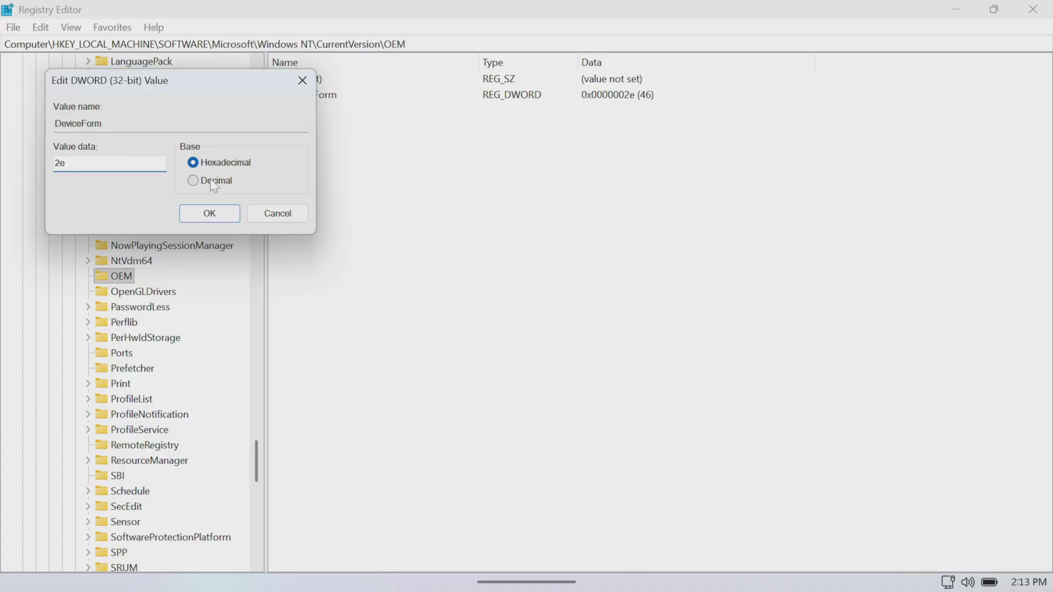
left_click(225, 213)
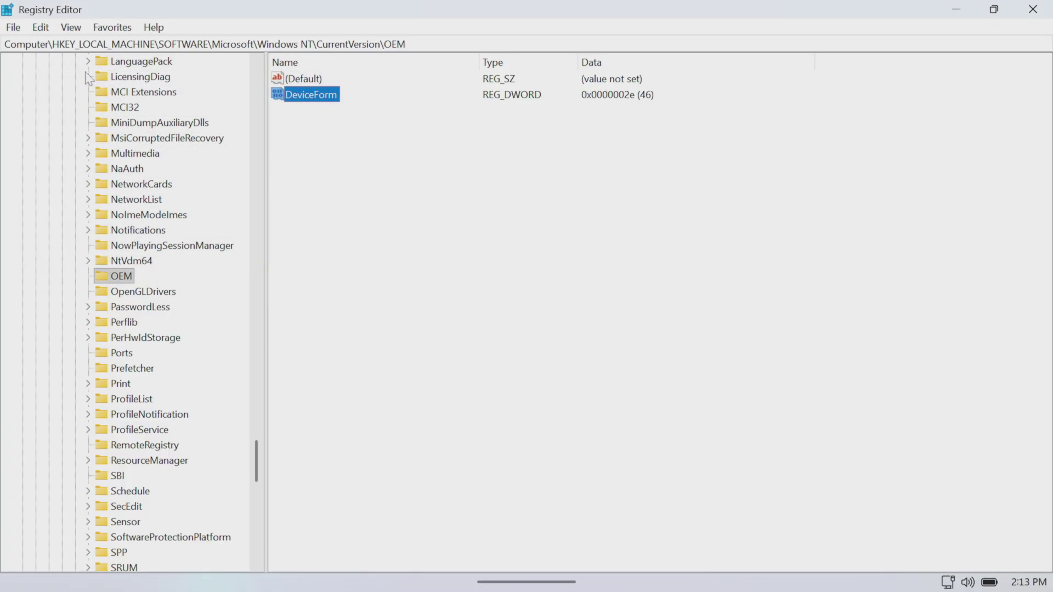
left_click(13, 28)
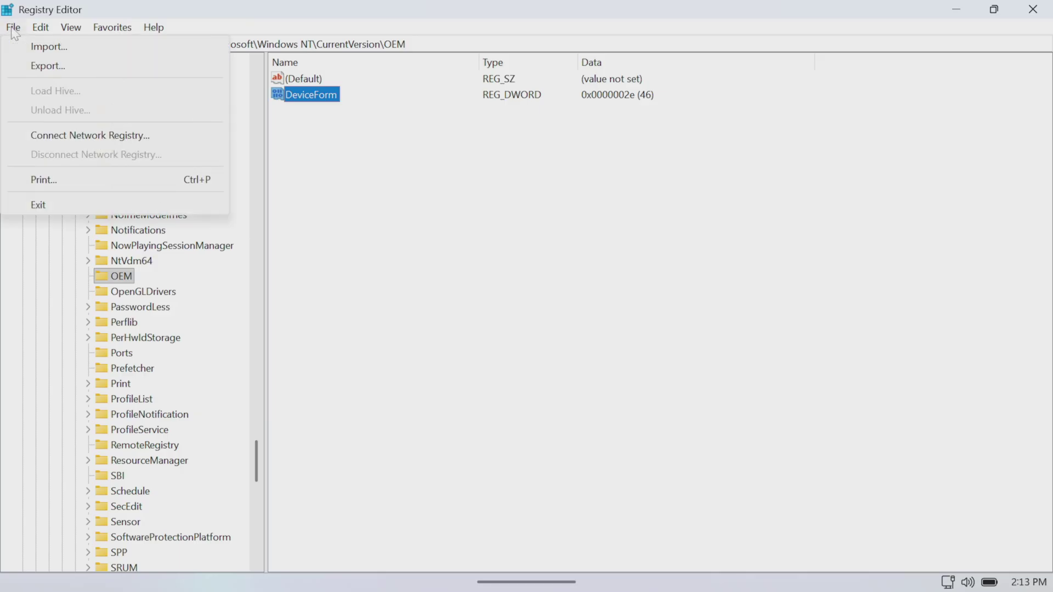
left_click(54, 207)
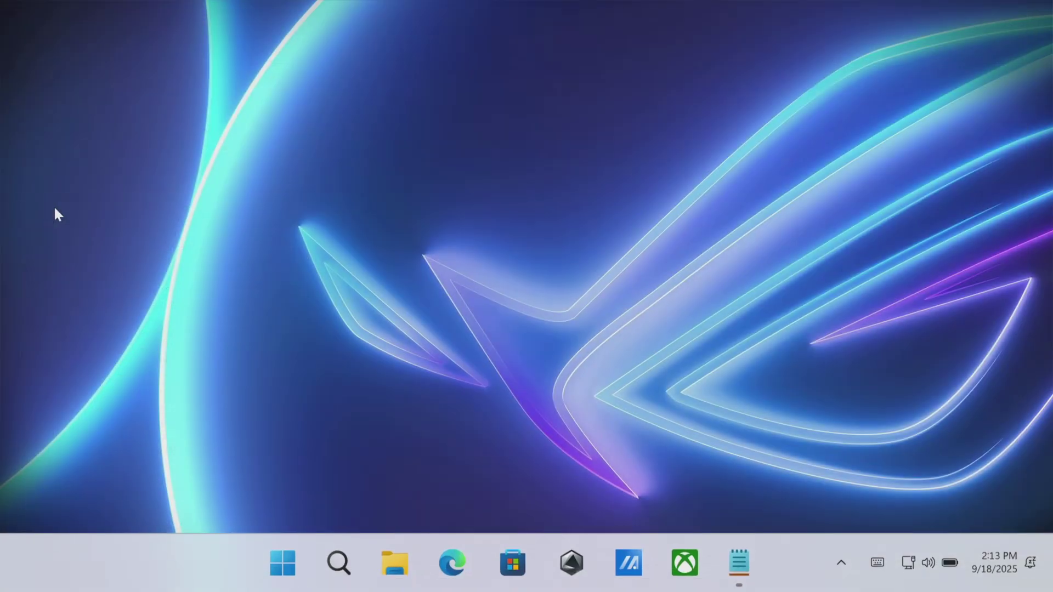
Close Notepad from the taskbar, restart the PC, and reopen Start afterwards
right_click(744, 553)
left_click(729, 503)
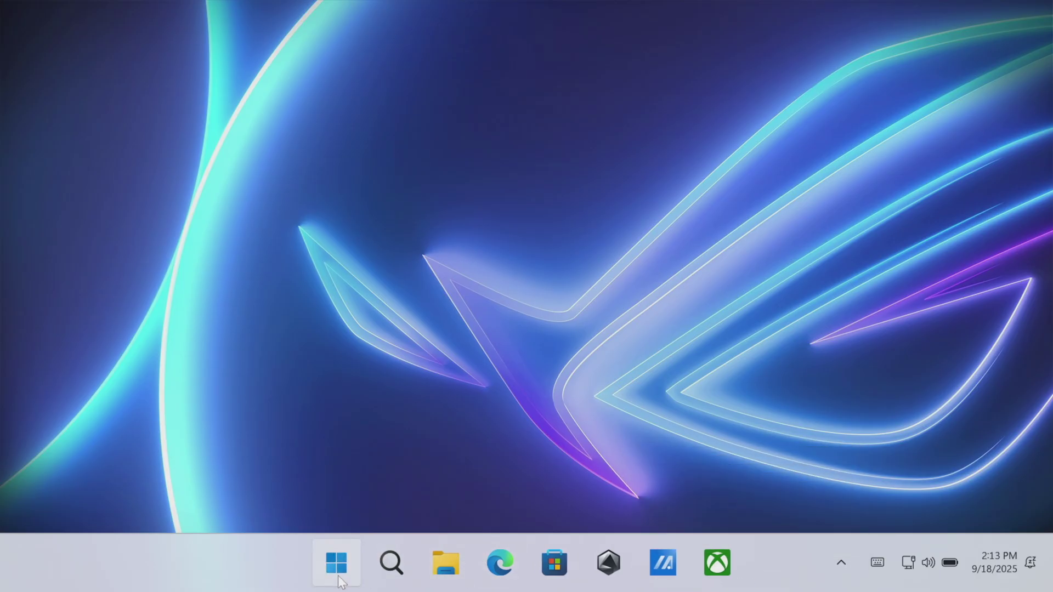
left_click(337, 565)
left_click(642, 499)
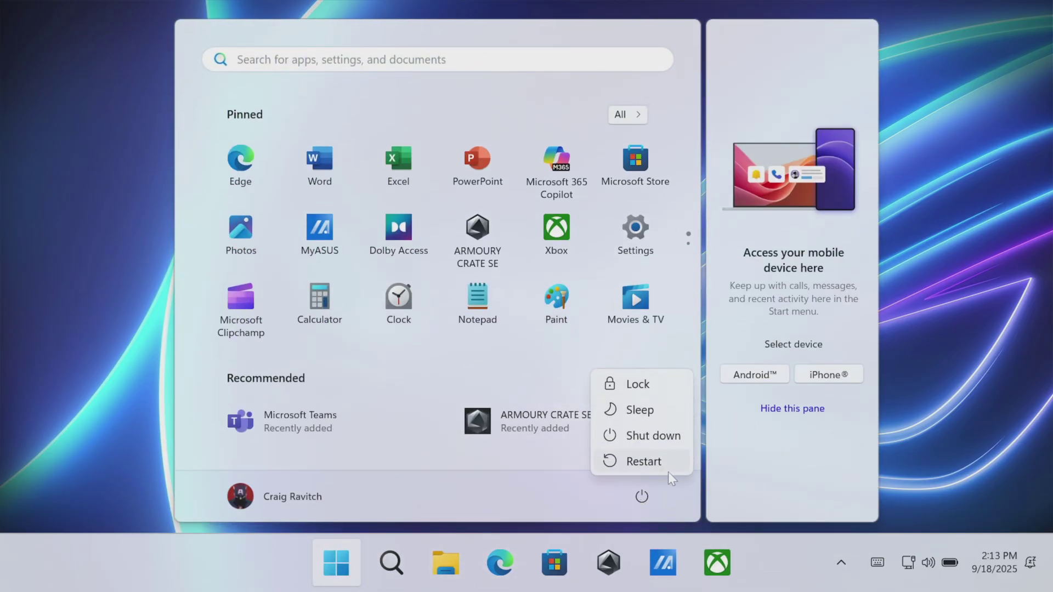
left_click(661, 464)
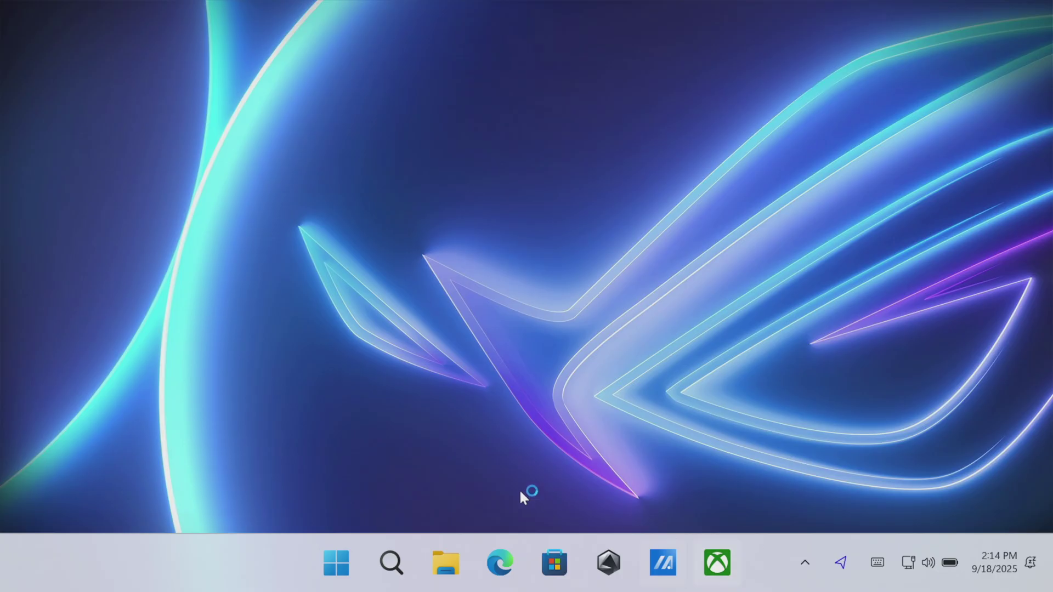
left_click(336, 563)
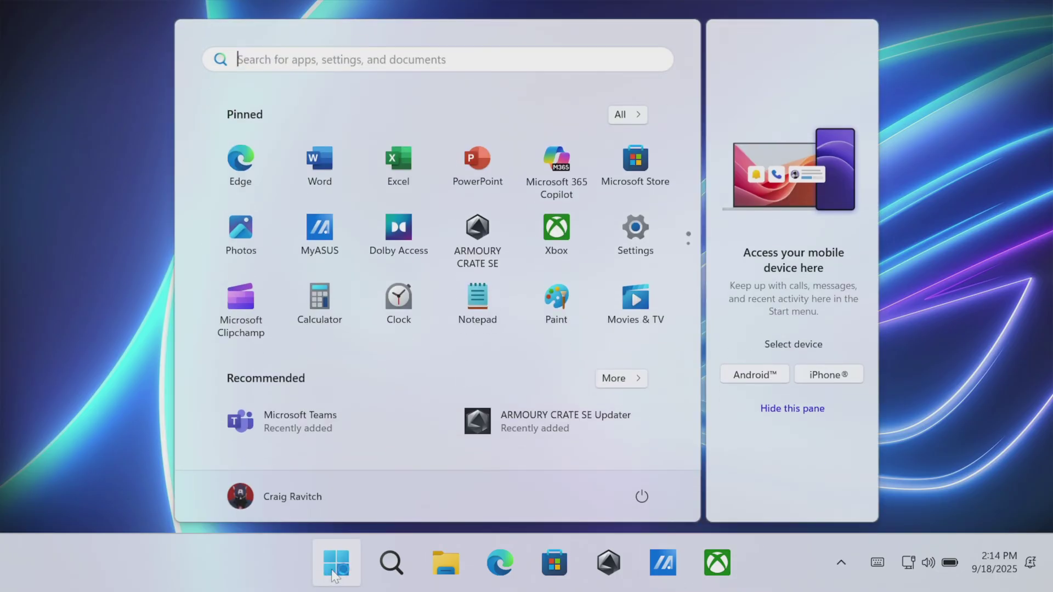
Under Gaming > Full screen experience, make Xbox the home app and enable it on startup
left_click(653, 241)
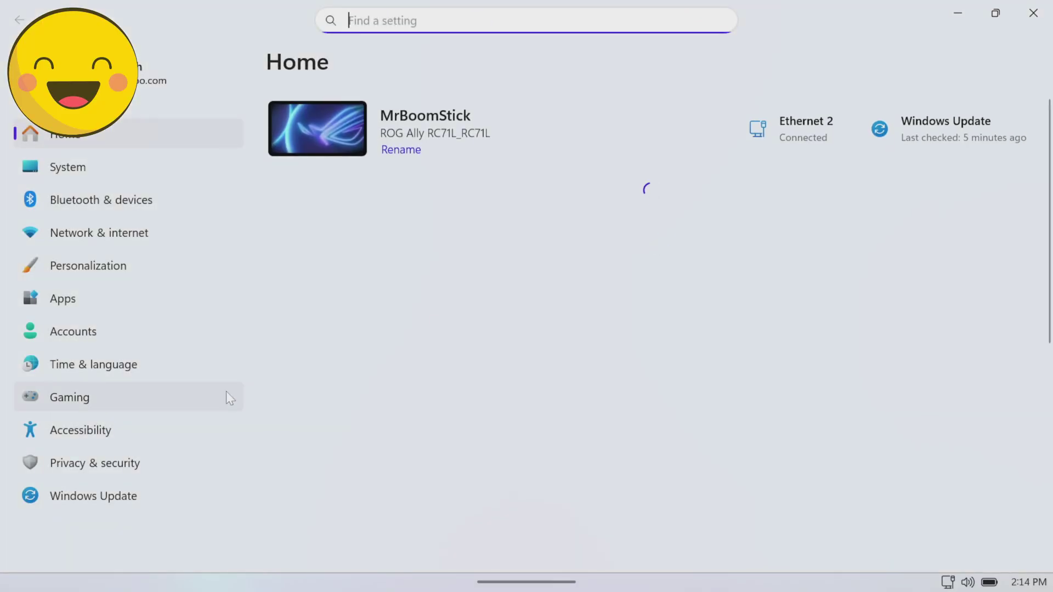
left_click(156, 386)
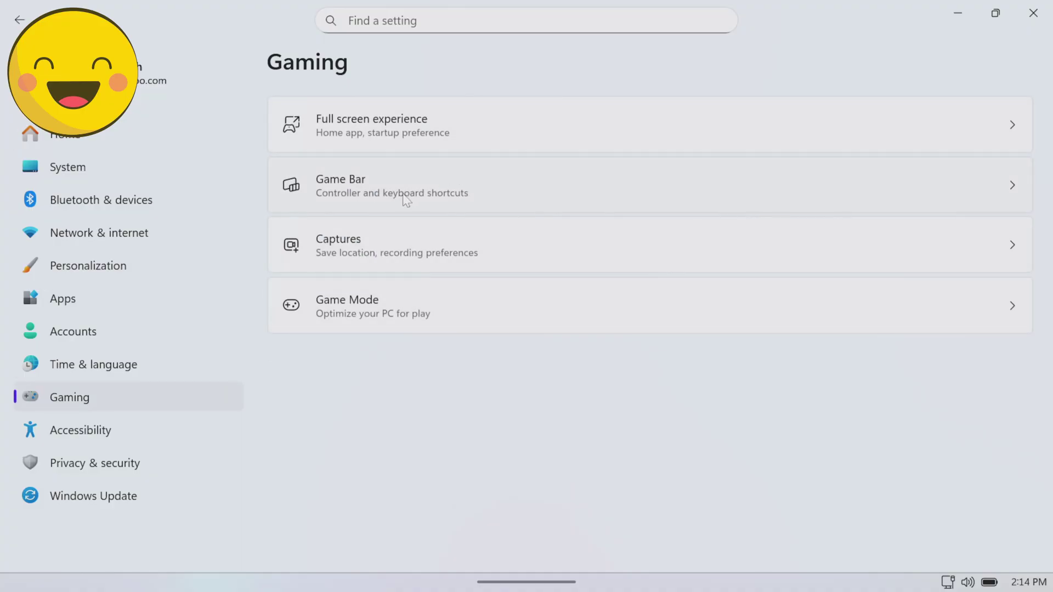
left_click(479, 136)
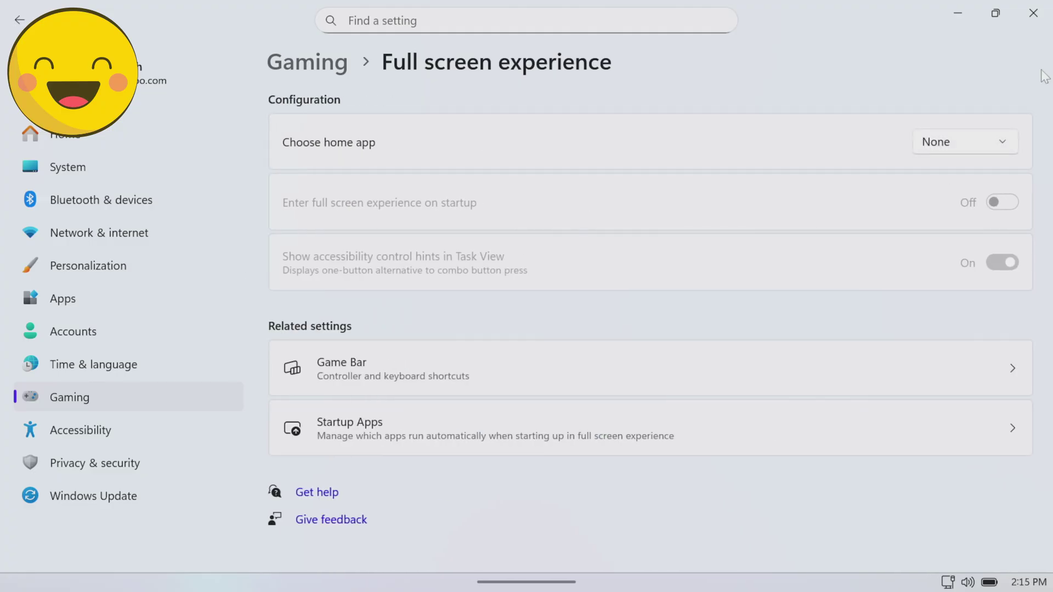
left_click(991, 140)
left_click(961, 176)
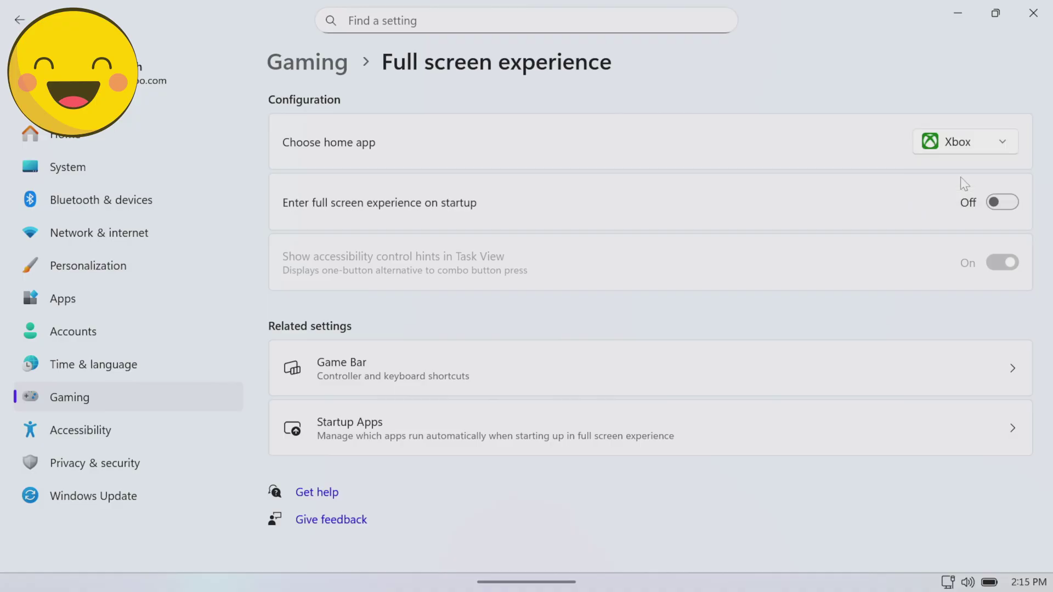
left_click(1008, 202)
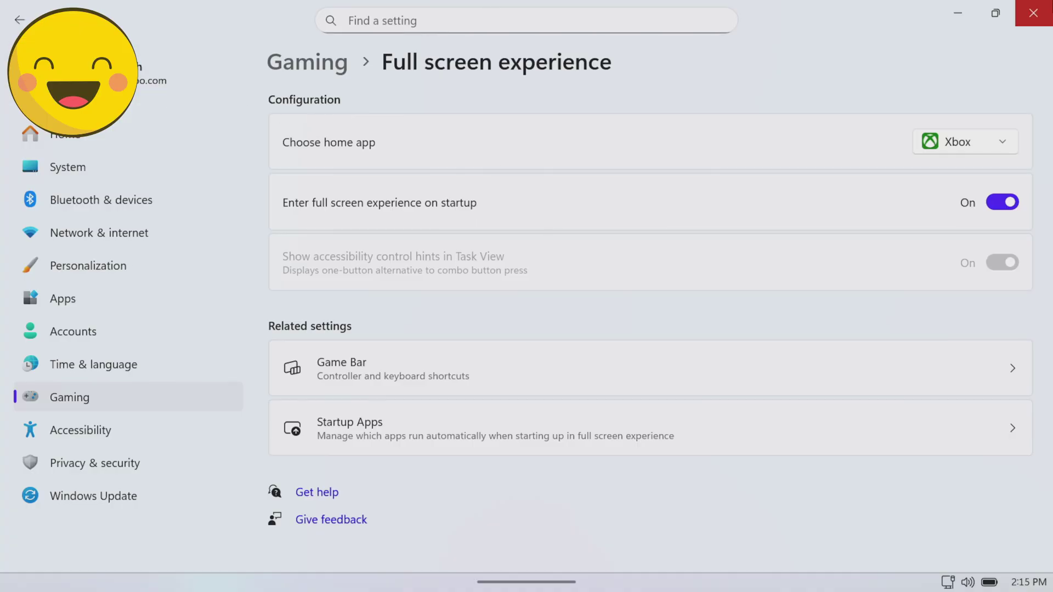
left_click(1033, 13)
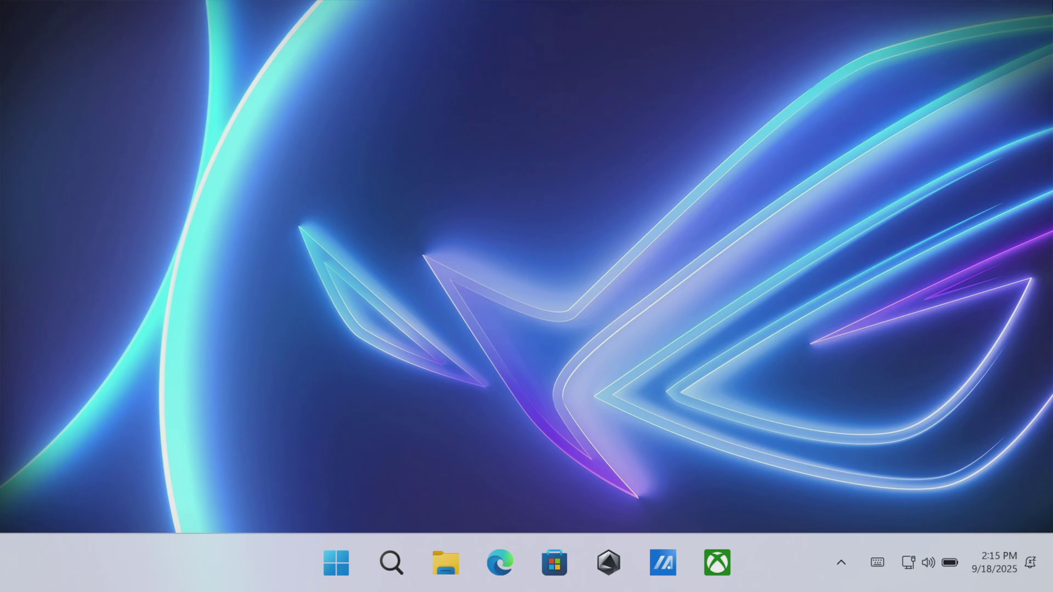
Launch Armoury Crate SE with Ctrl+Alt+F11 and open Control Mode's Gamepad Mode settings
key("ctrl+alt+F12")
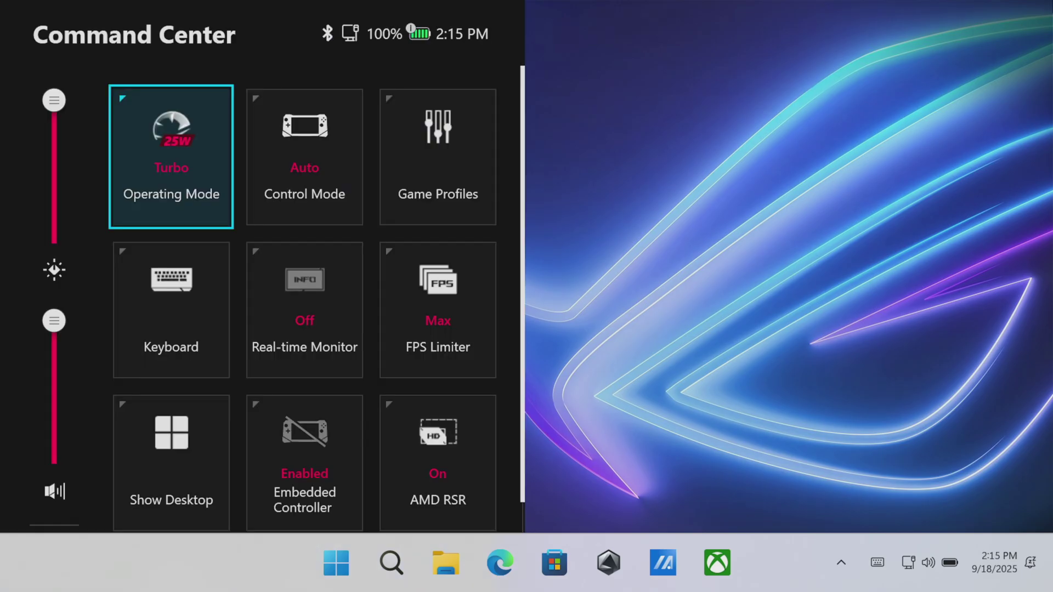
key("Escape")
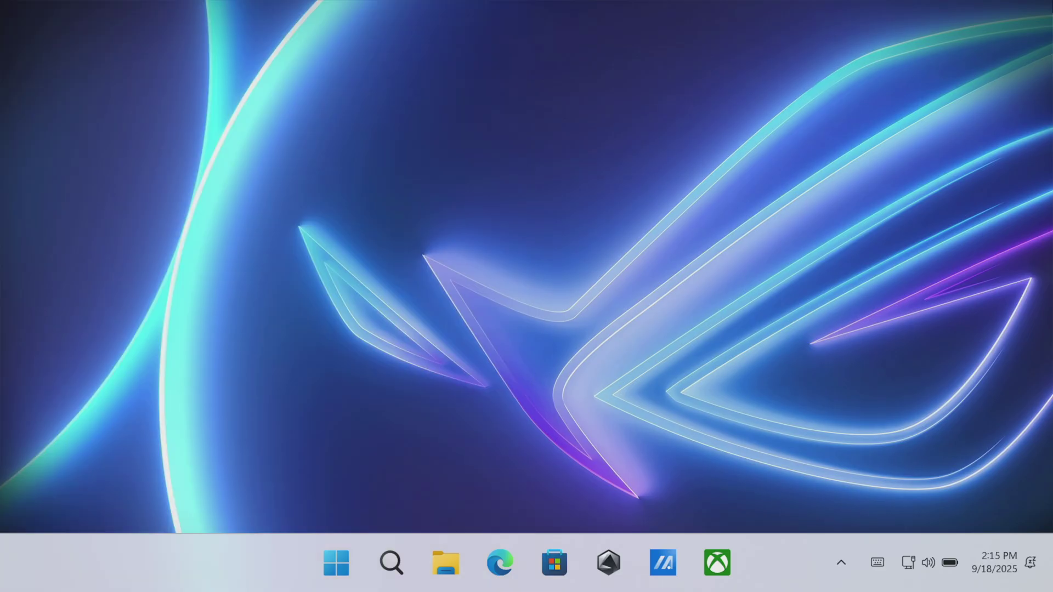
key("ctrl+alt+F11")
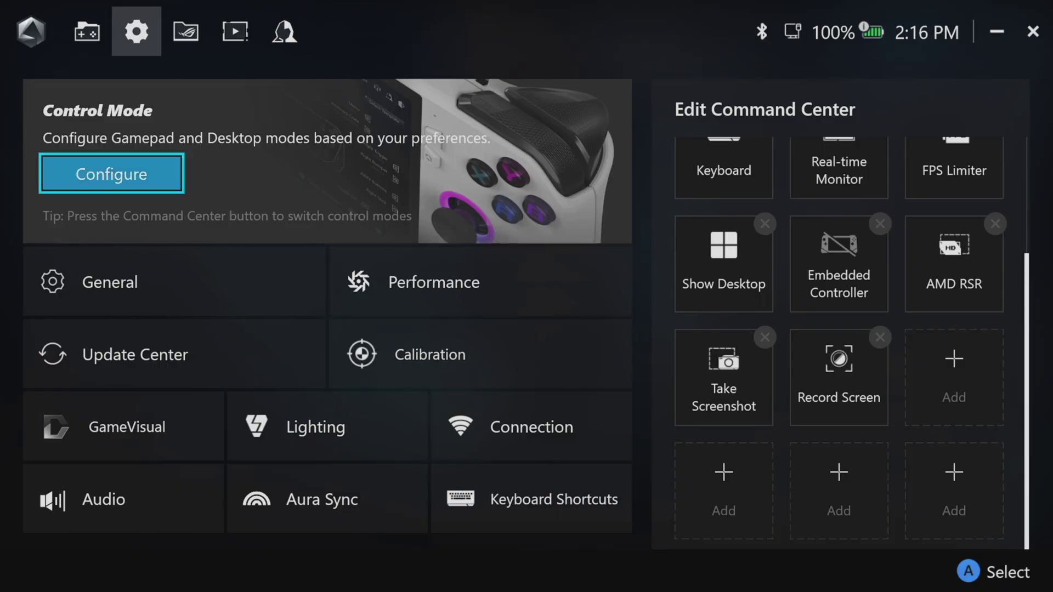
key("Return")
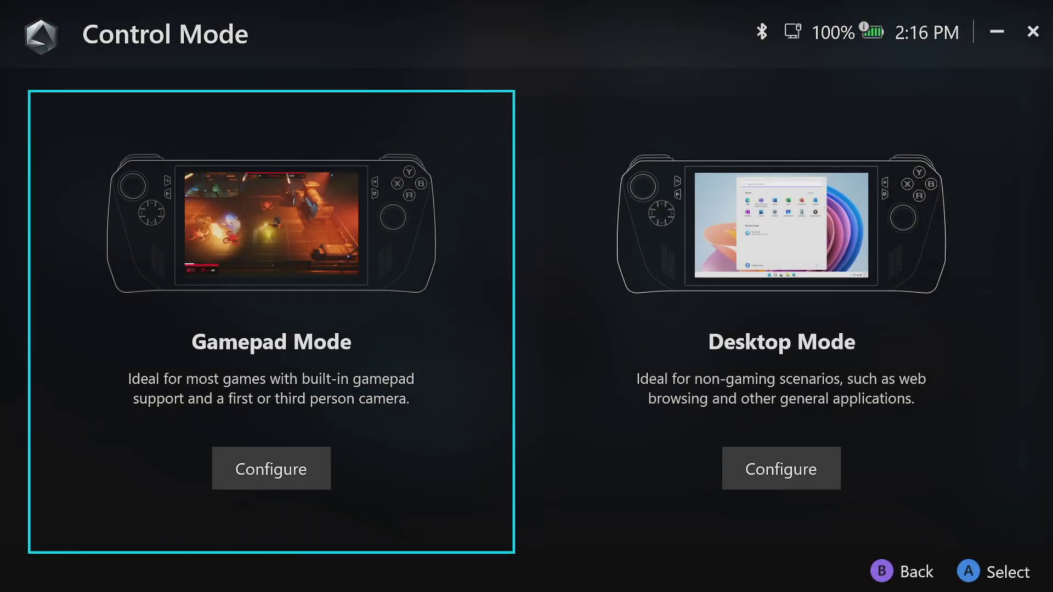
key("Return")
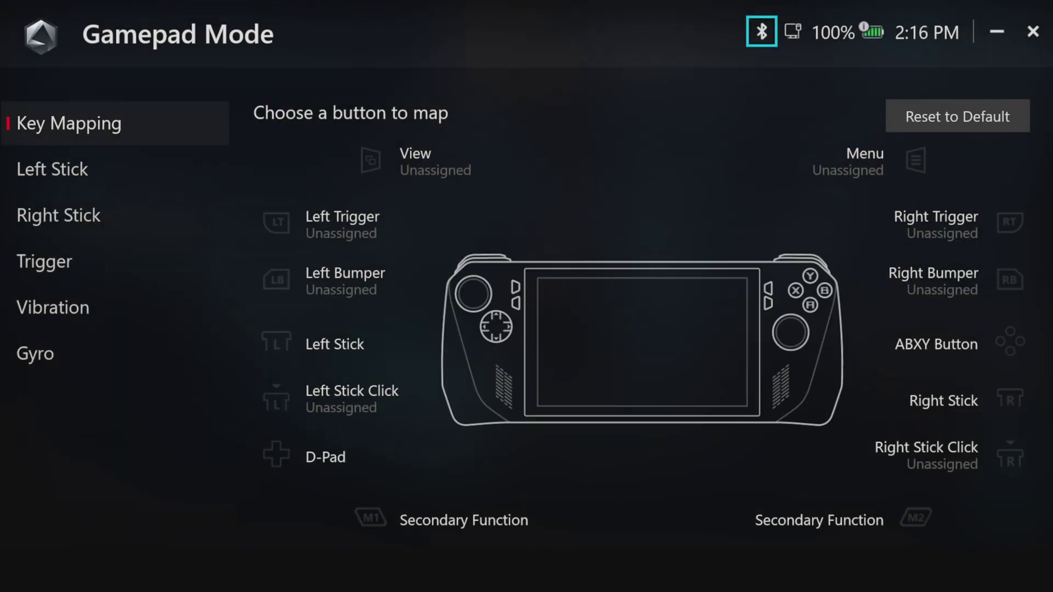
Open the M1 back button mapping and turn off its secondary-function role
key("Down")
key("Down")
key("Down")
key("Down")
key("Down")
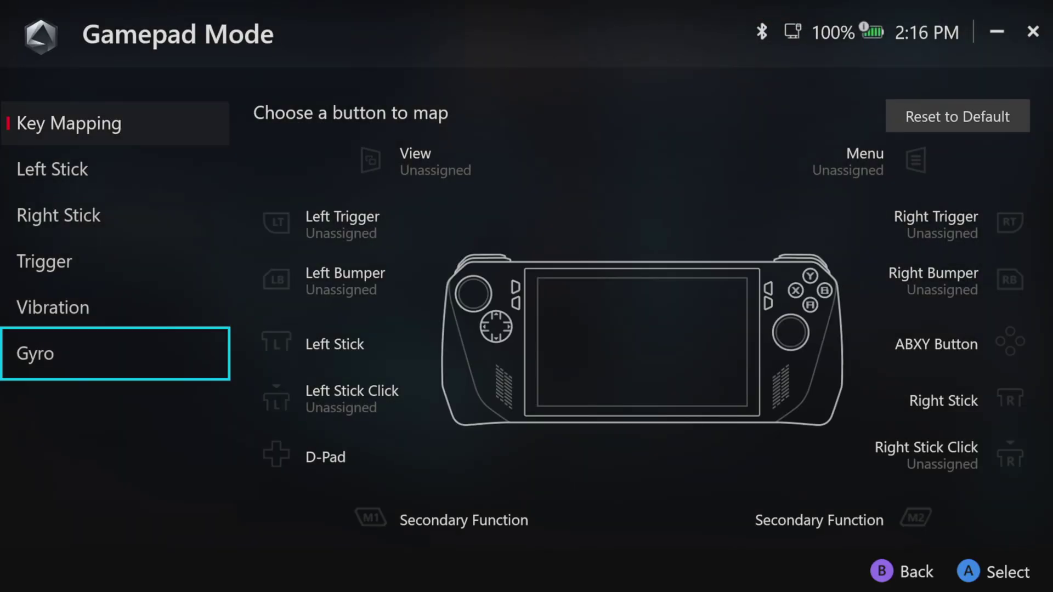
key("Up")
key("Up")
key("Up")
key("Up")
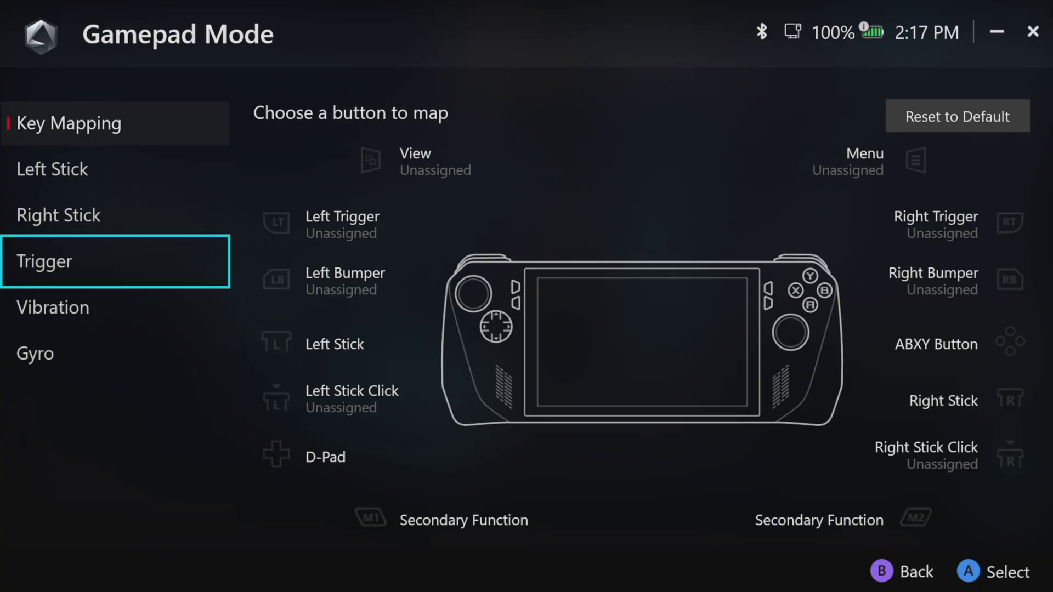
key("Right")
key("Down")
key("Down")
key("Down")
key("Down")
key("Down")
key("Down")
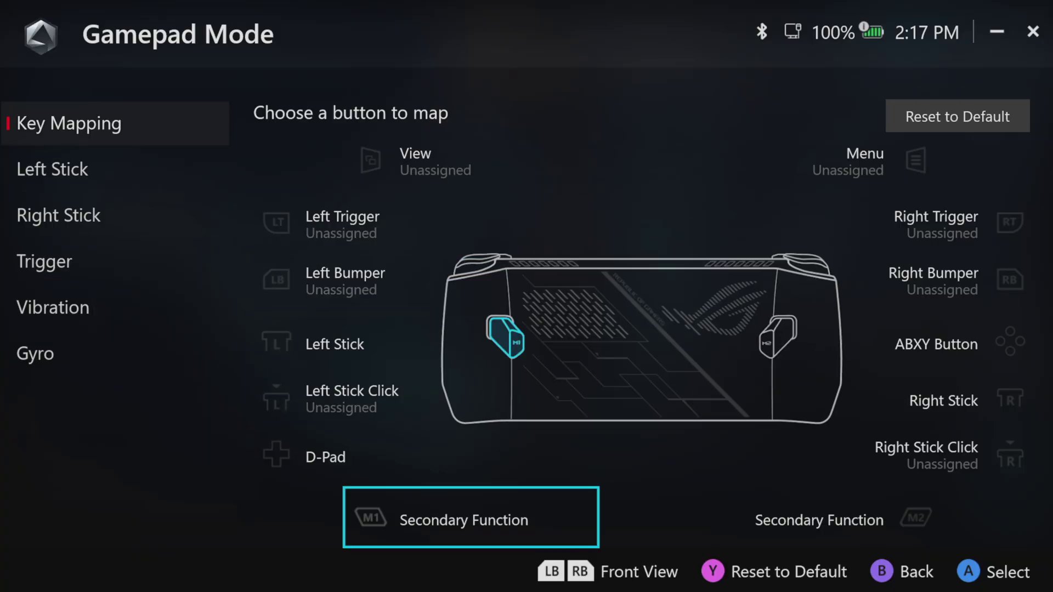
key("Right")
key("Left")
key("Return")
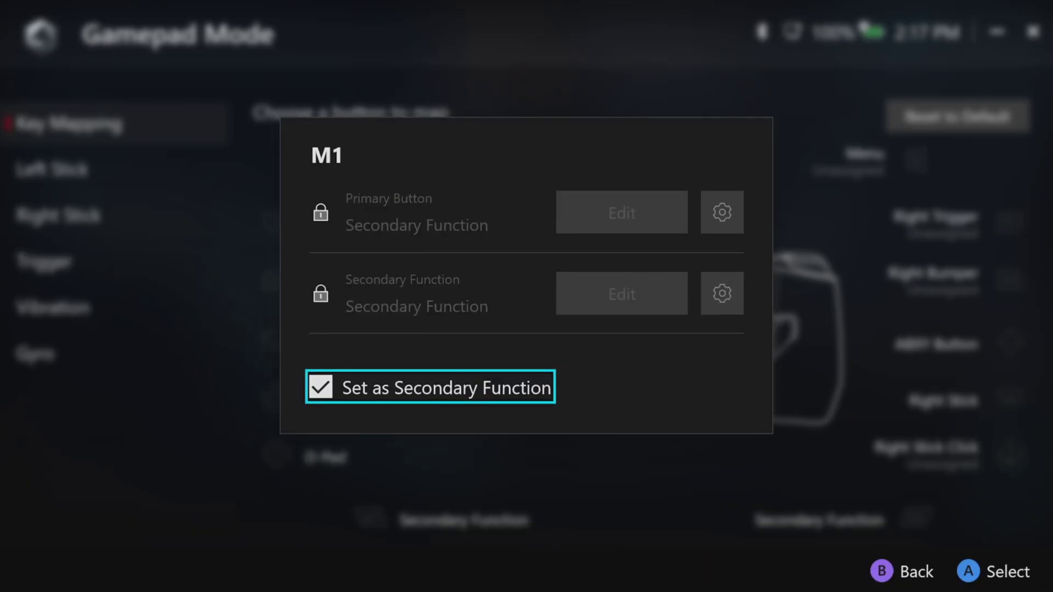
key("Return")
Assign the Xbox Button system action as M1's primary mapping
key("Up")
key("Up")
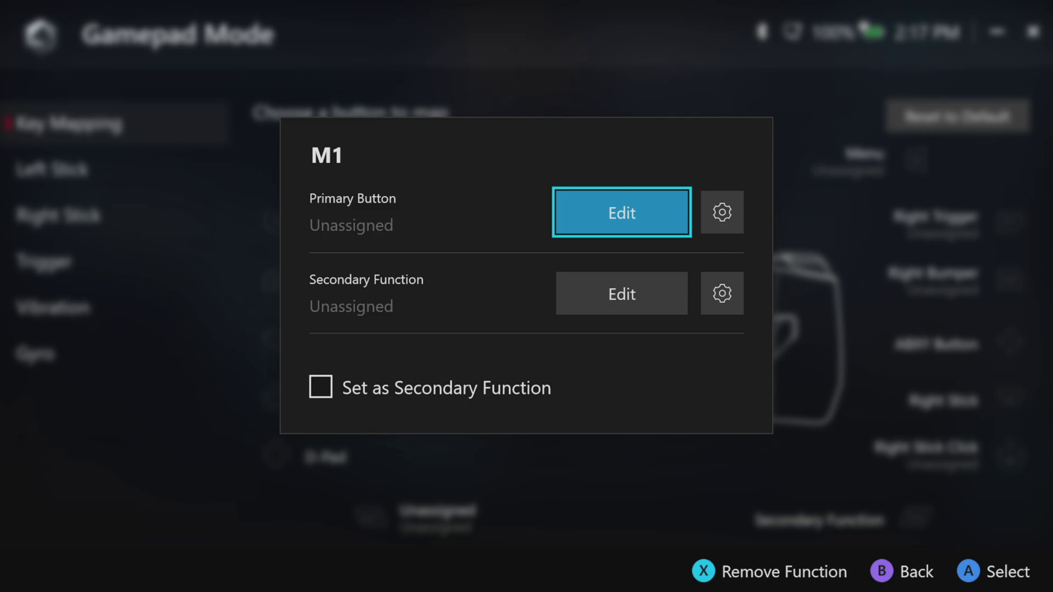
key("Return")
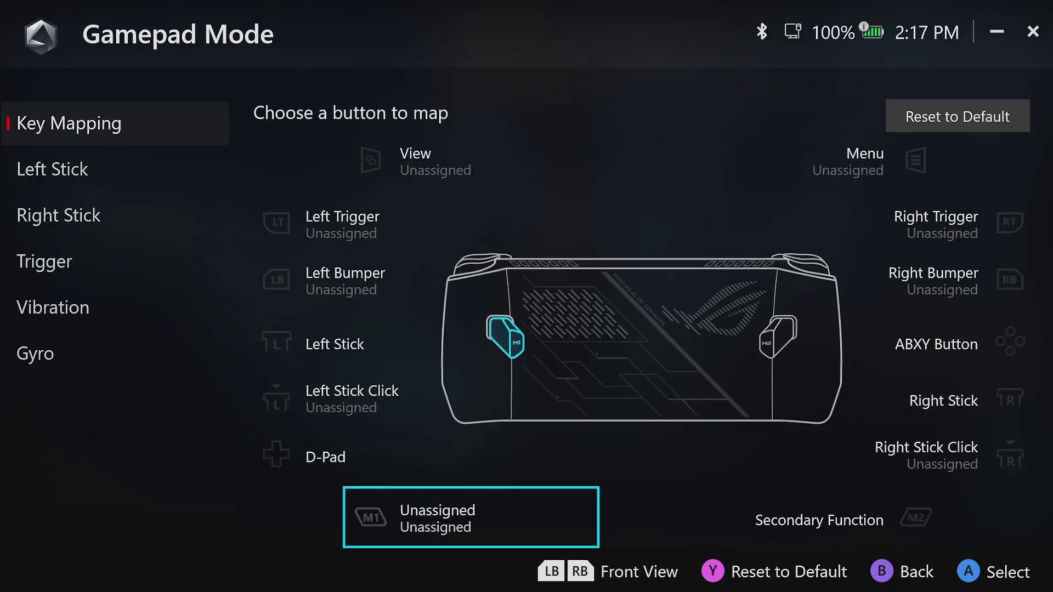
key("Down")
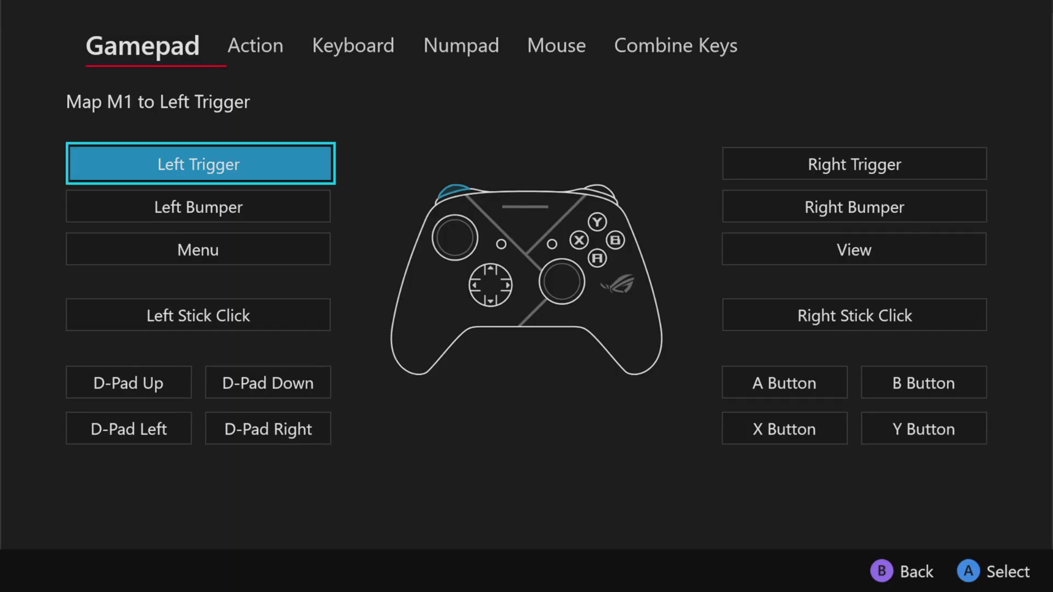
key("Up")
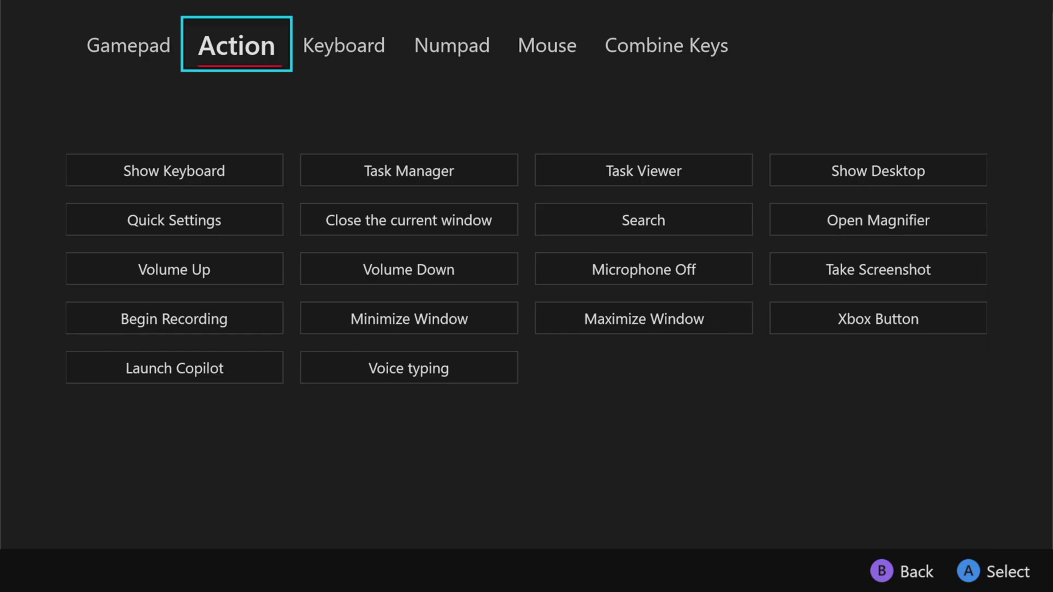
key("Down")
key("Down")
key("Down")
key("Right")
key("Right")
key("Right")
key("Down")
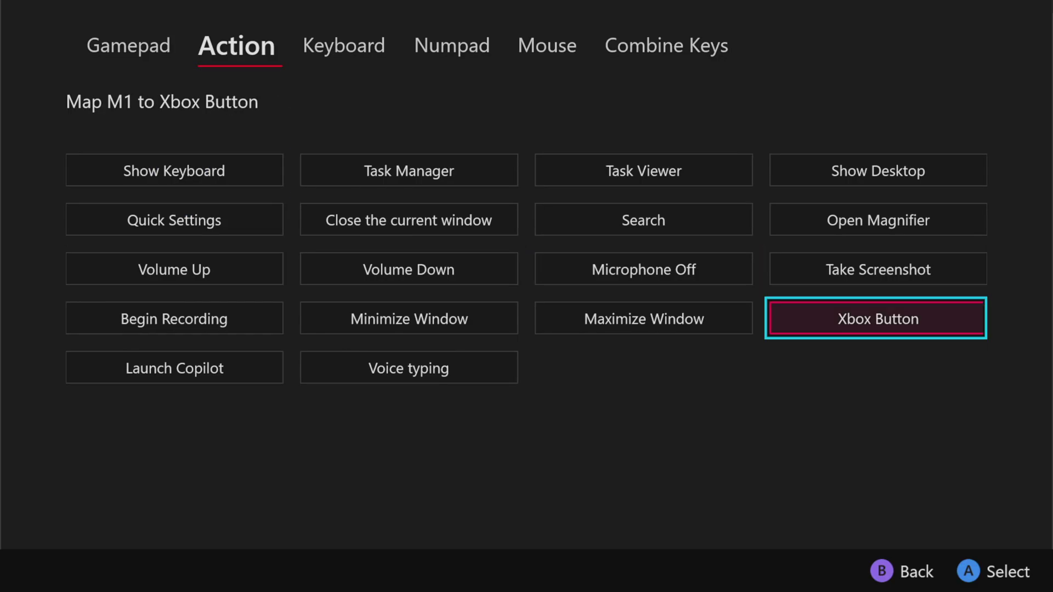
key("Return")
key("Down")
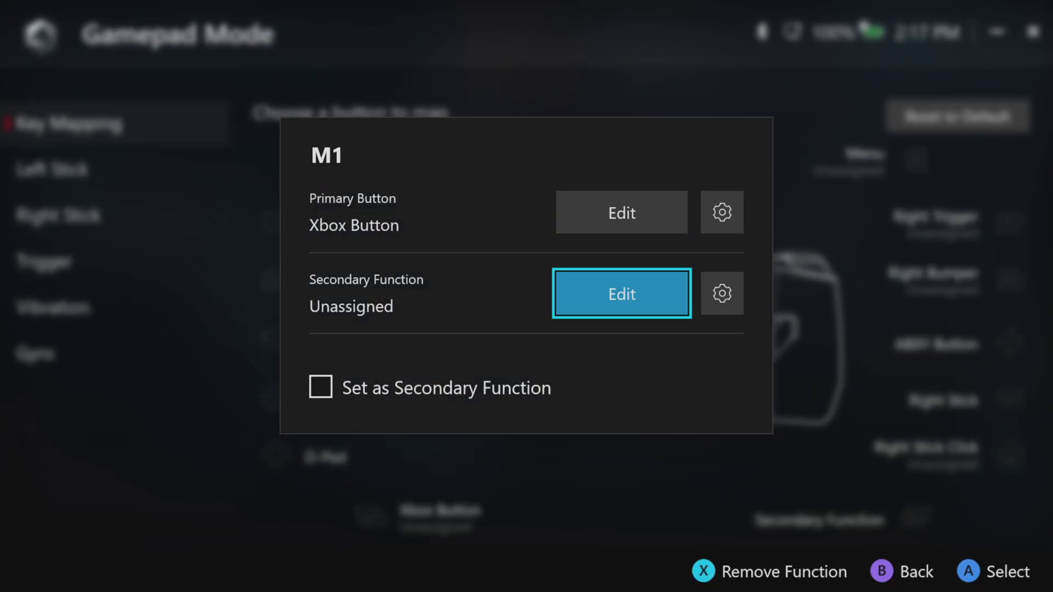
key("Down")
key("Escape")
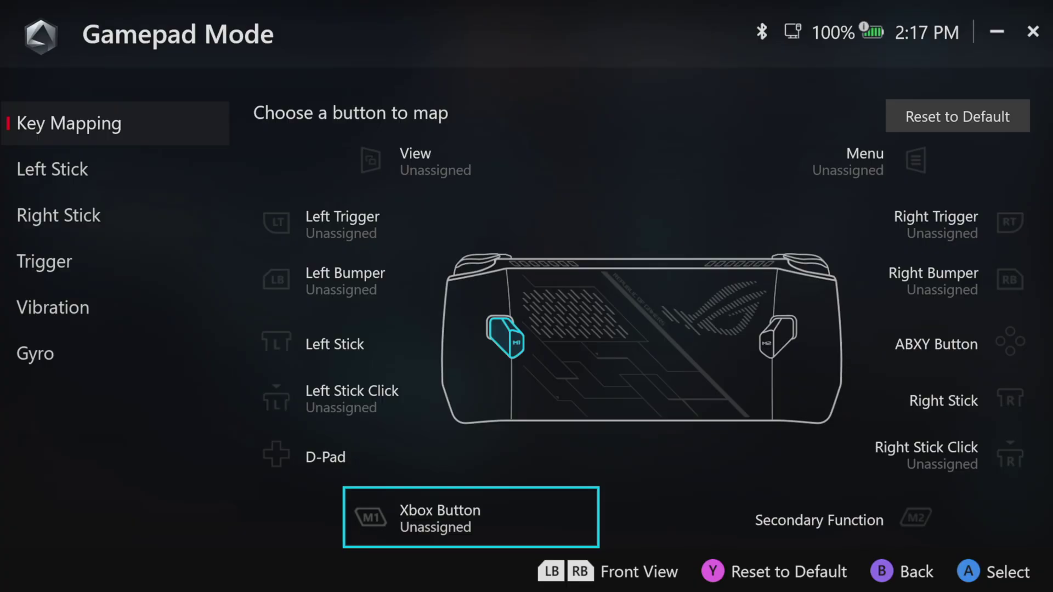
Back out to the main settings and move to the profile page to close Armoury Crate SE
key("Up")
key("Up")
key("Down")
key("Down")
key("Left")
key("Escape")
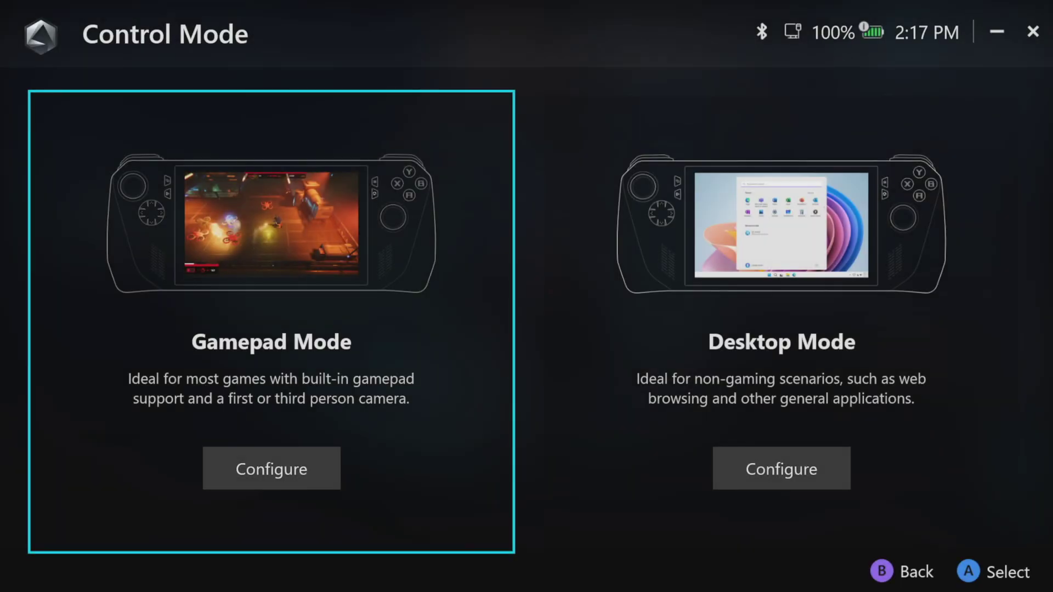
key("Escape")
key("Up")
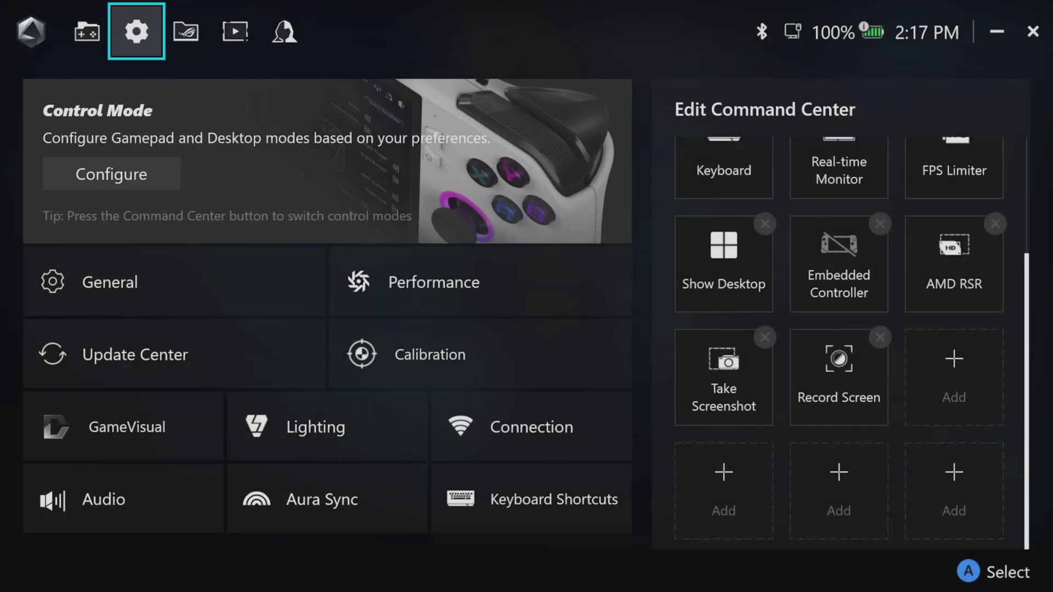
key("Right")
key("Right")
key("Right")
key("Right")
key("Right")
key("Right")
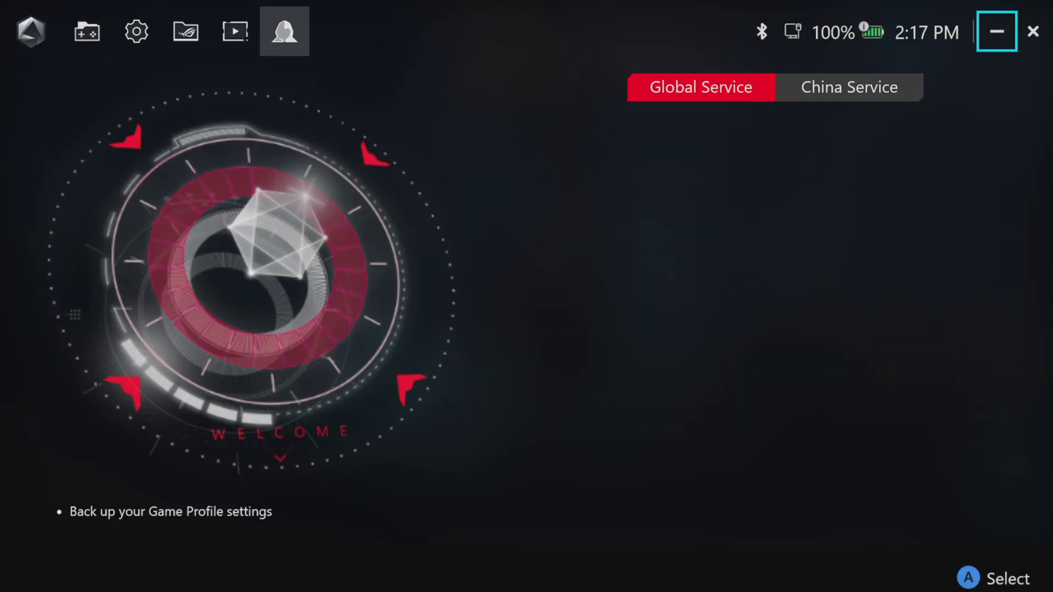
key("Right")
Confirm closing Armoury Crate SE, then open the task switcher and return to Xbox full screen
key("Return")
key("Return")
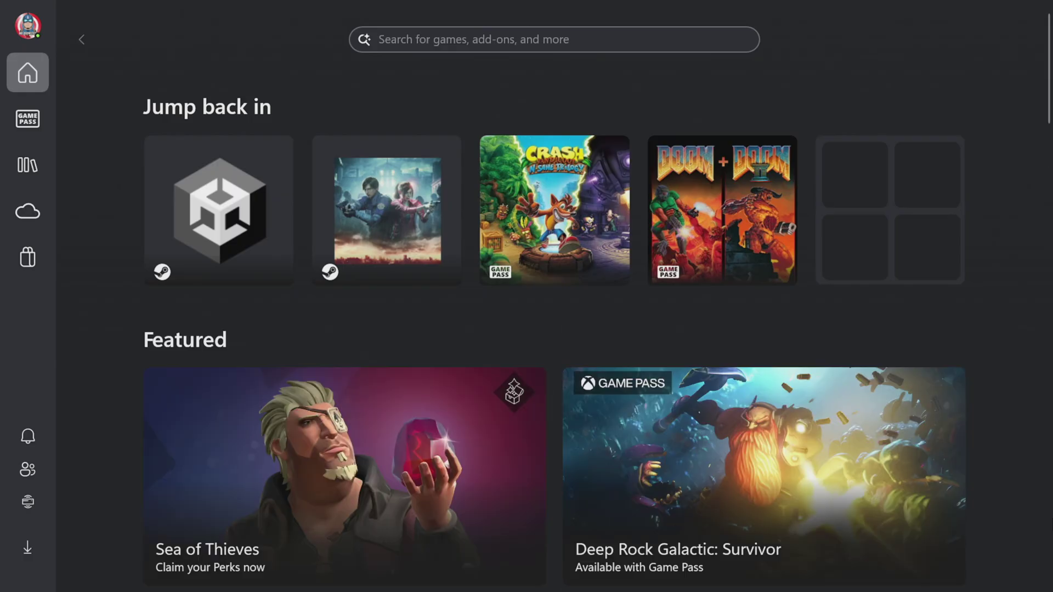
scroll(554, 296, "down", 8)
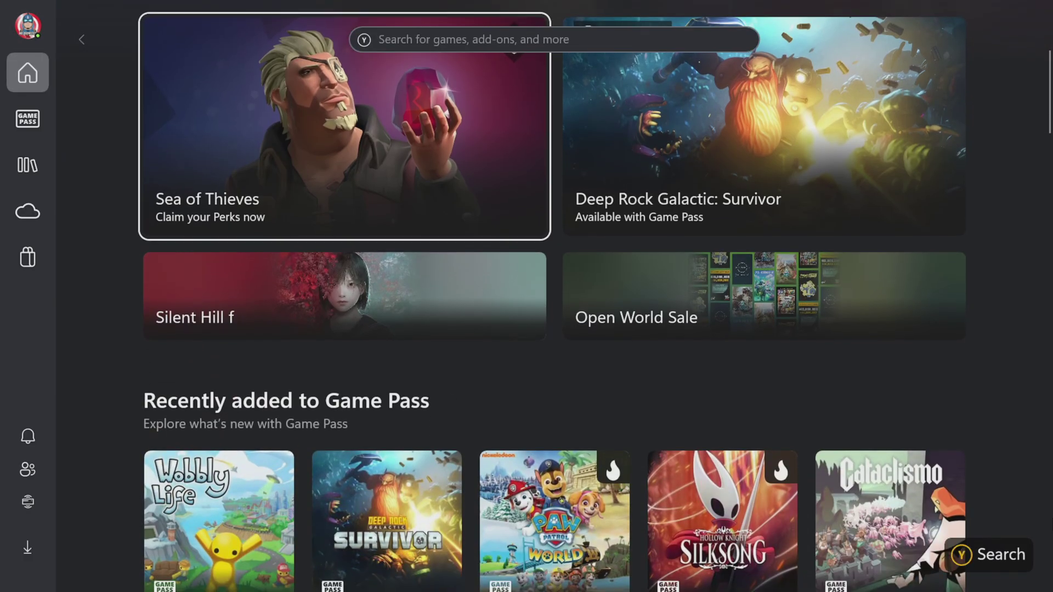
key("Down")
key("Down")
key("Down")
key("Down")
key("Down")
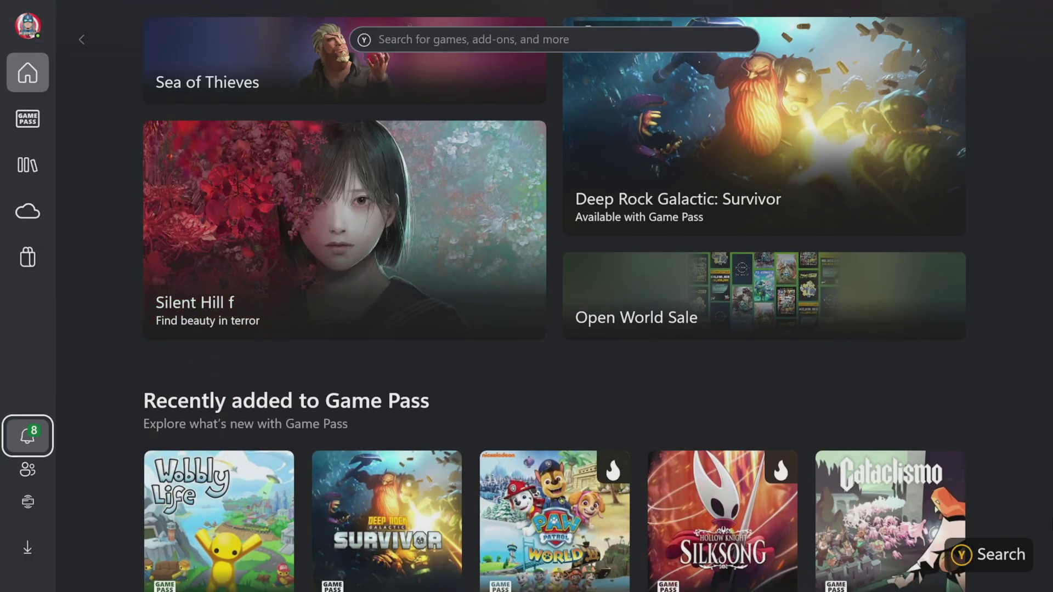
key("alt+Tab")
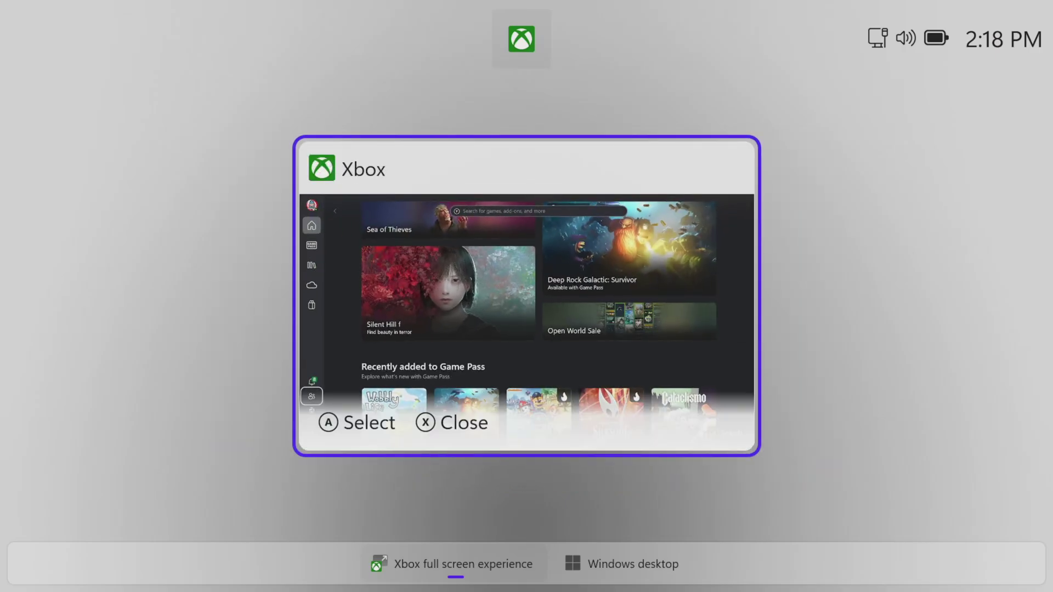
key("Return")
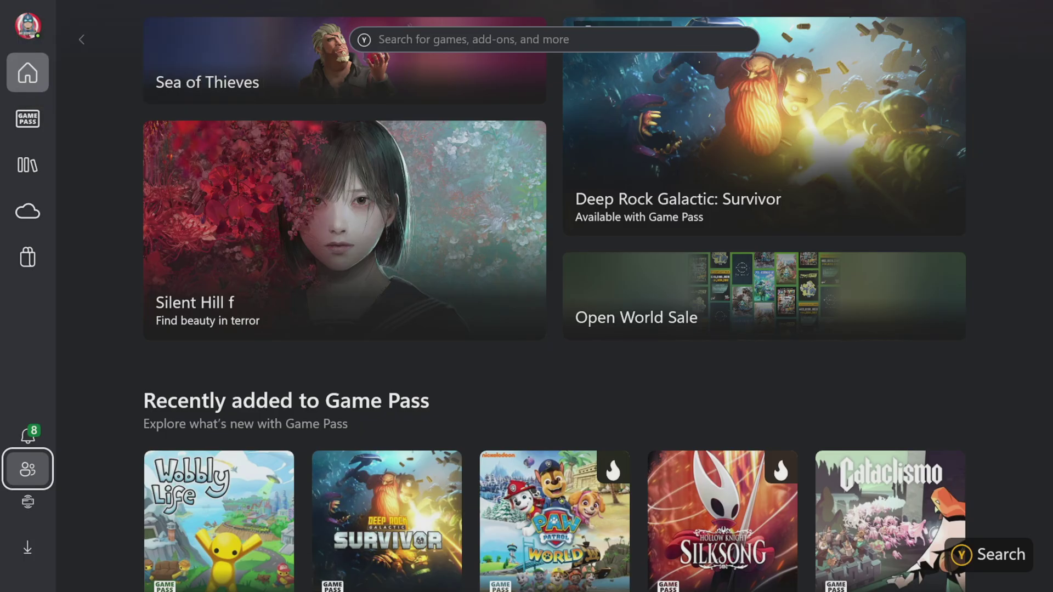
Open the task switcher a second time and go back to the Xbox home page
key("Up")
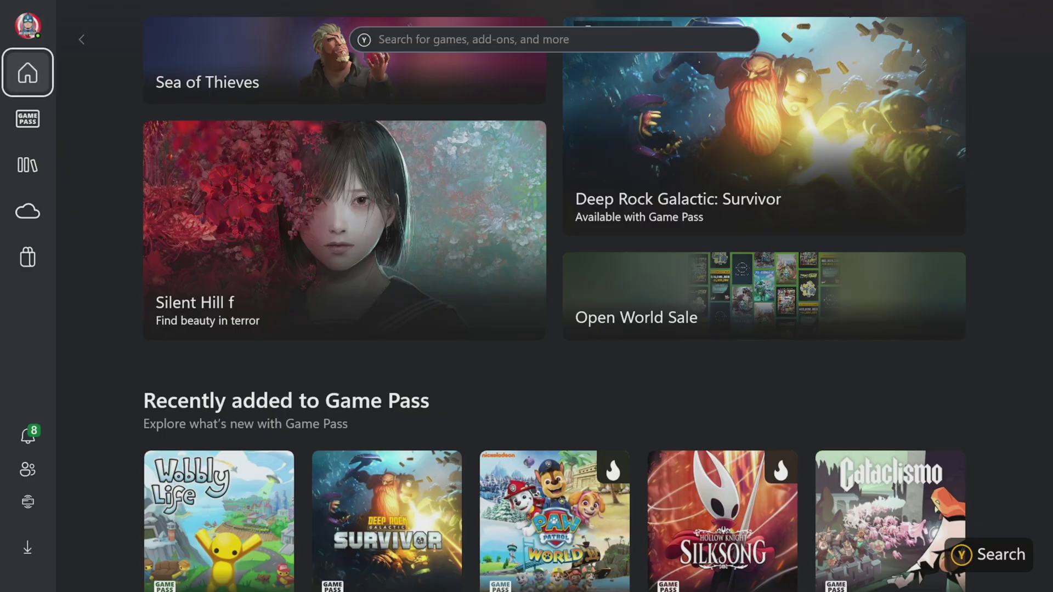
key("Down")
key("Down")
key("Down")
key("Down")
key("alt+Tab")
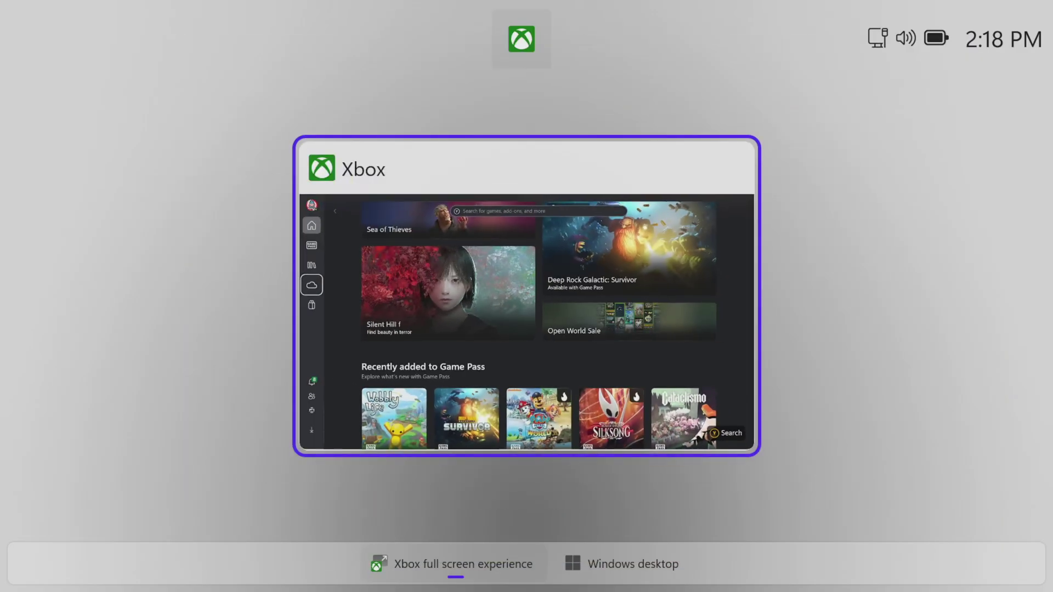
key("Down")
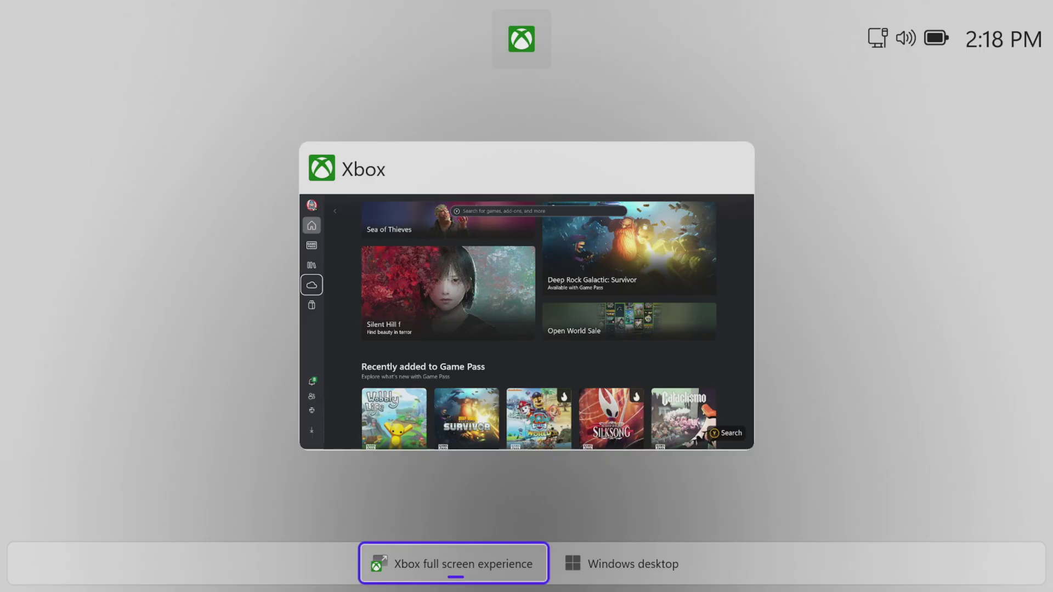
key("Return")
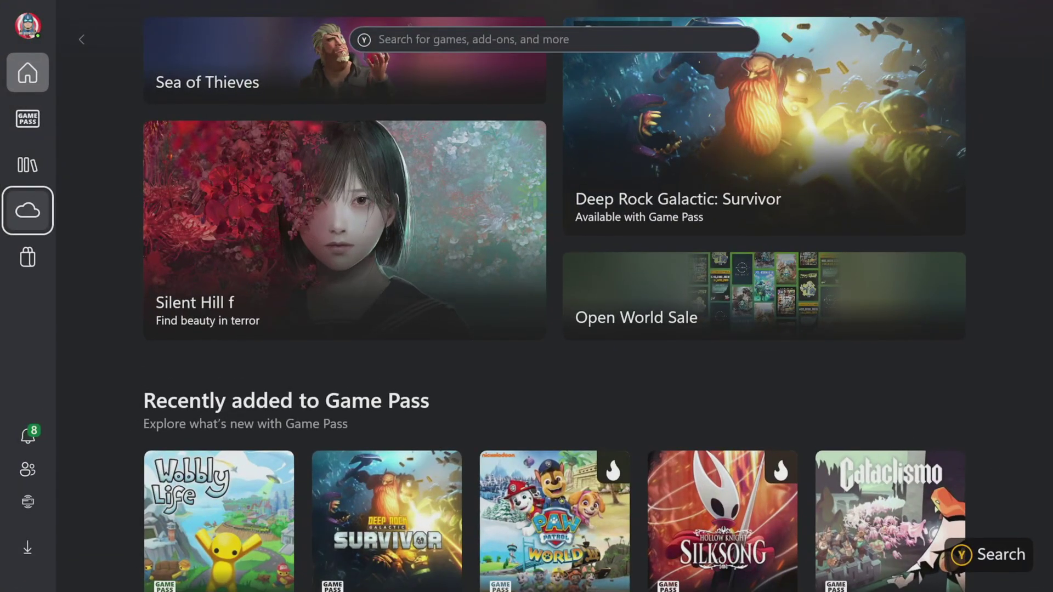
Browse the Game Bar overlay with Win+G and launch Steam from it
key("super+g")
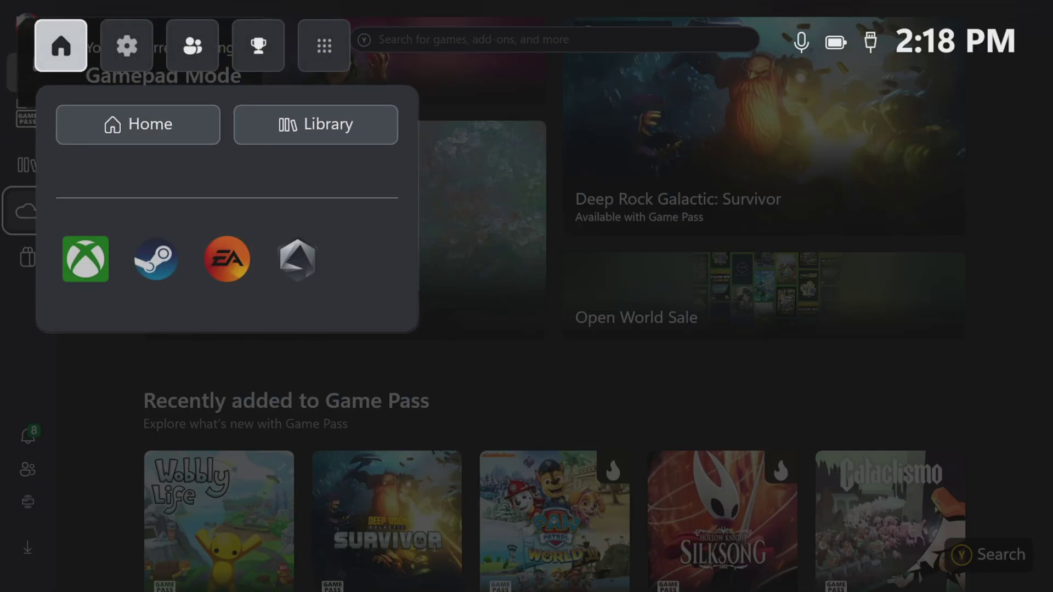
key("Right")
key("Right")
key("Left")
key("Left")
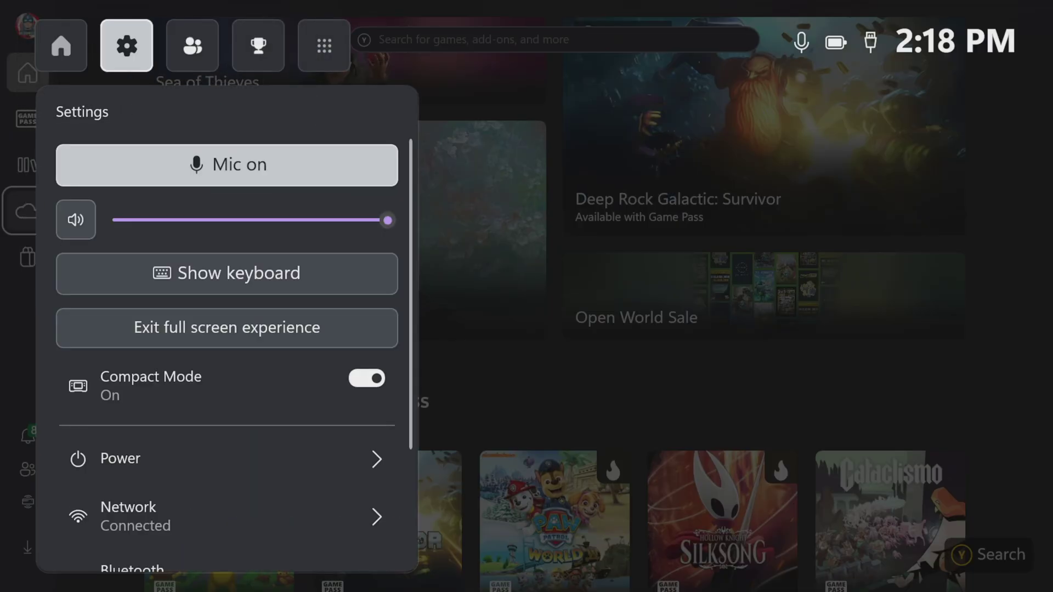
key("Down")
key("Down")
key("Down")
key("Down")
key("Right")
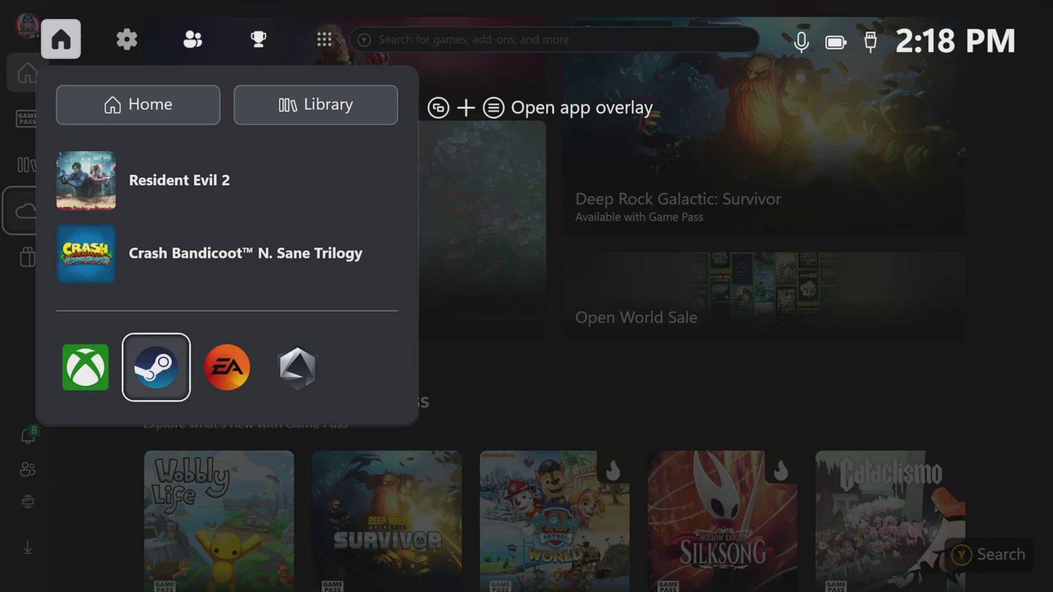
key("Escape")
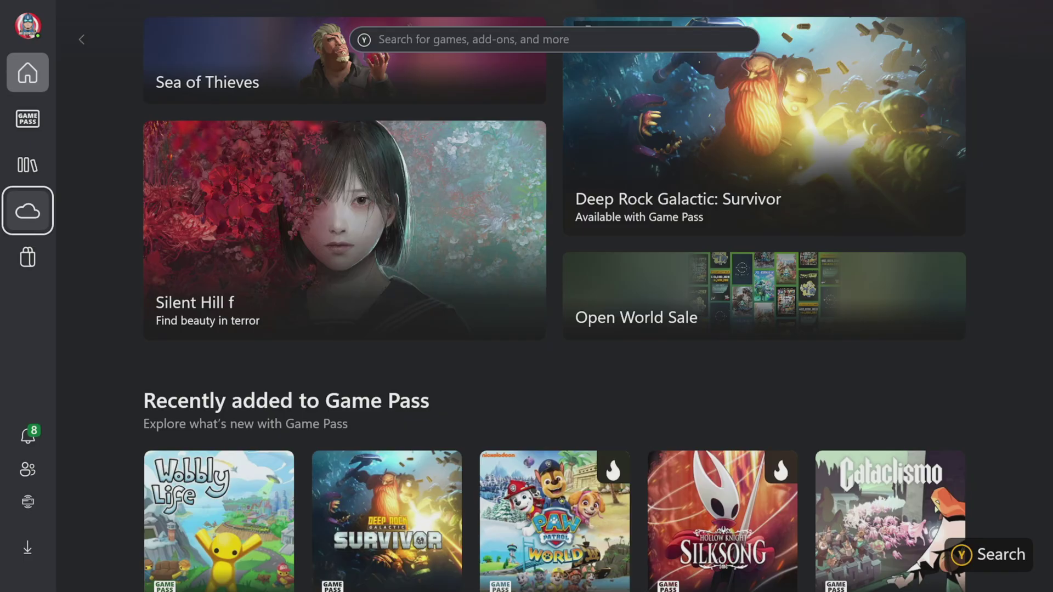
Switch to Steam Big Picture with the task switcher, then back to the Xbox app
key("super+Tab")
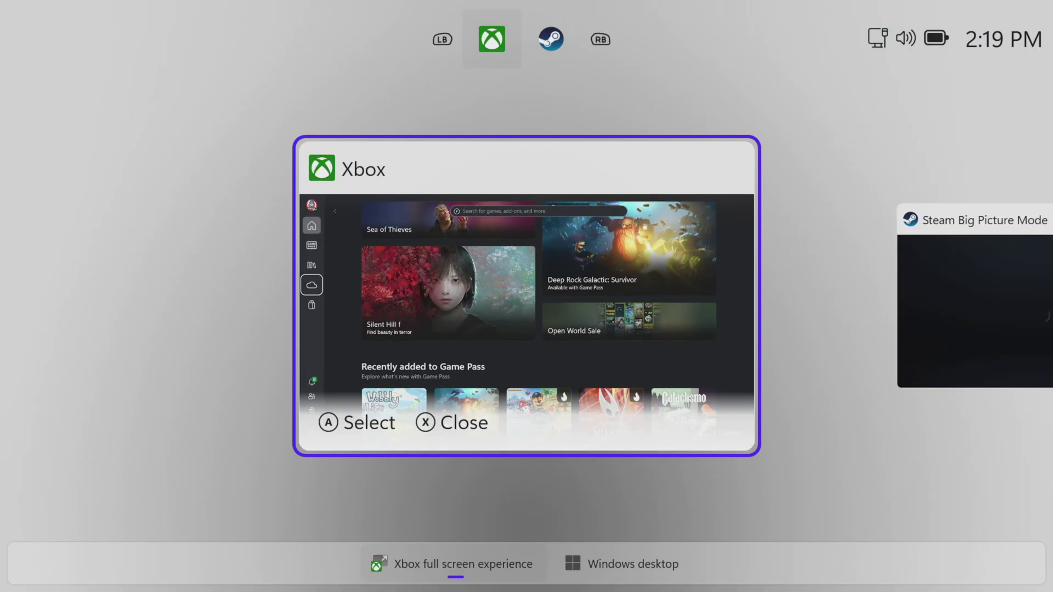
key("Right")
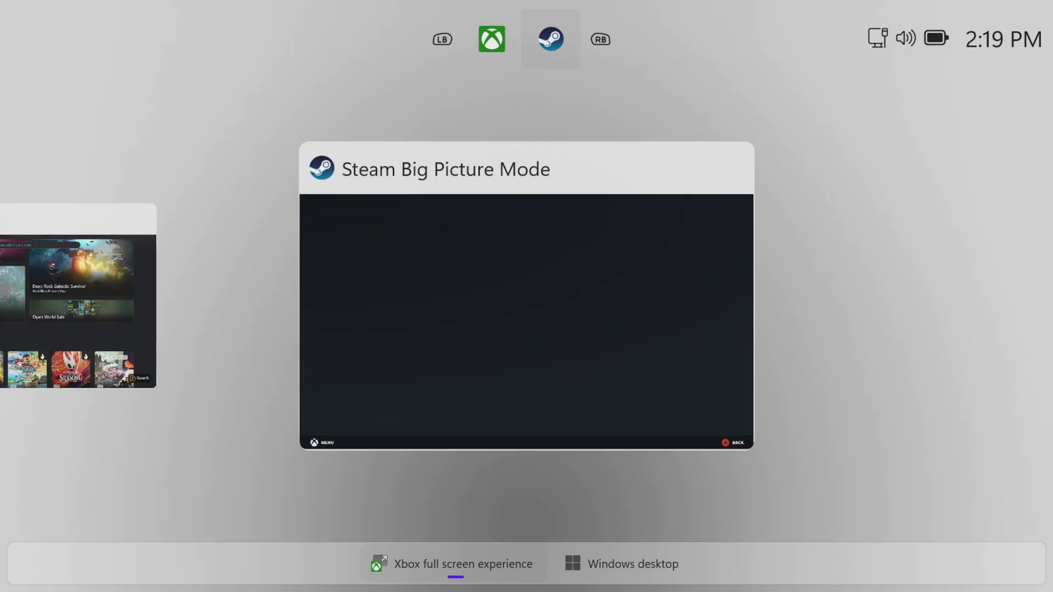
key("Return")
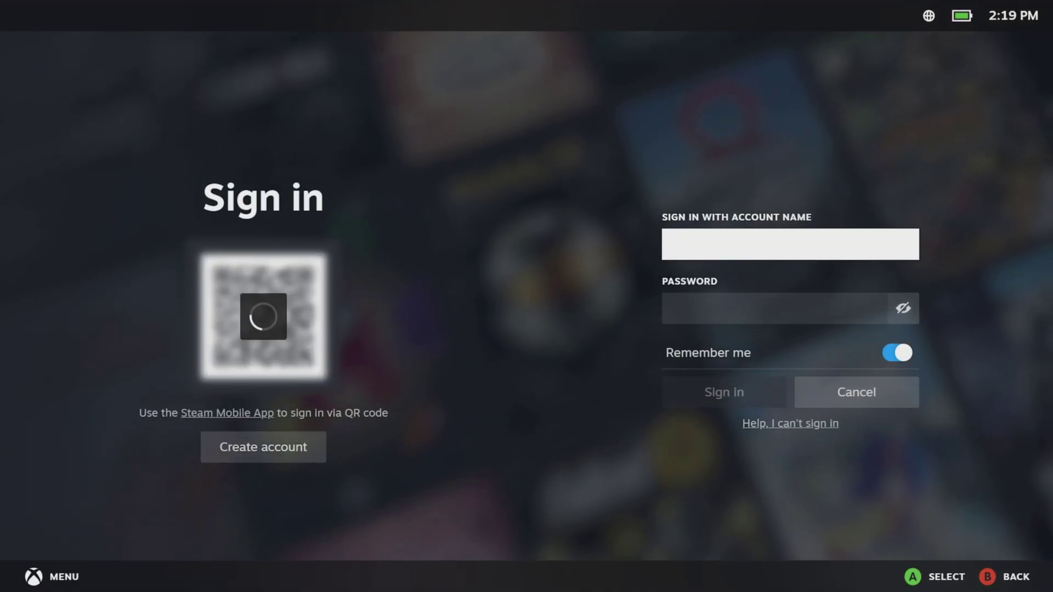
key("super+Tab")
key("Right")
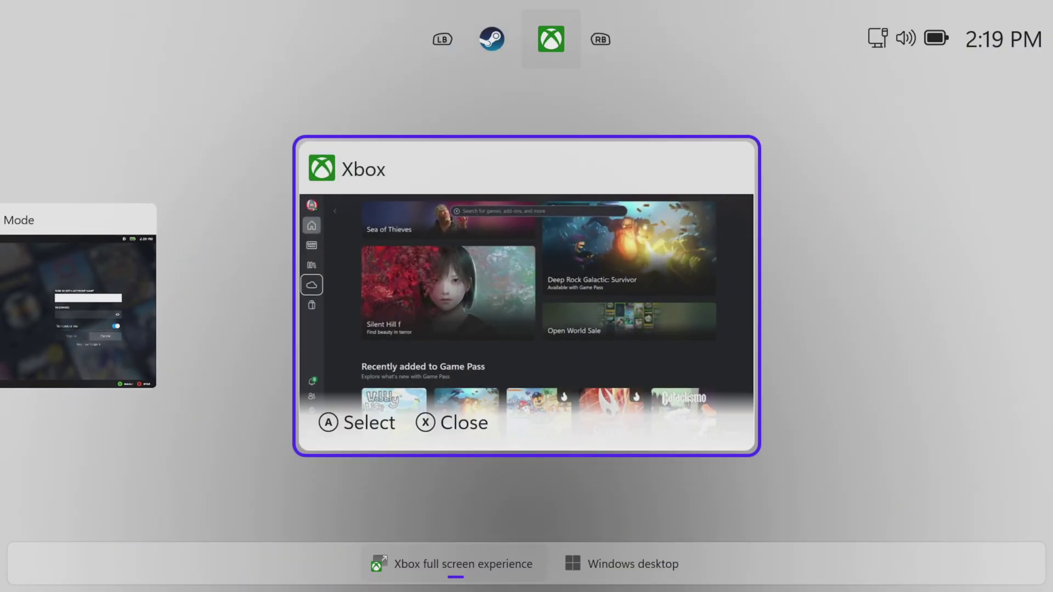
key("Return")
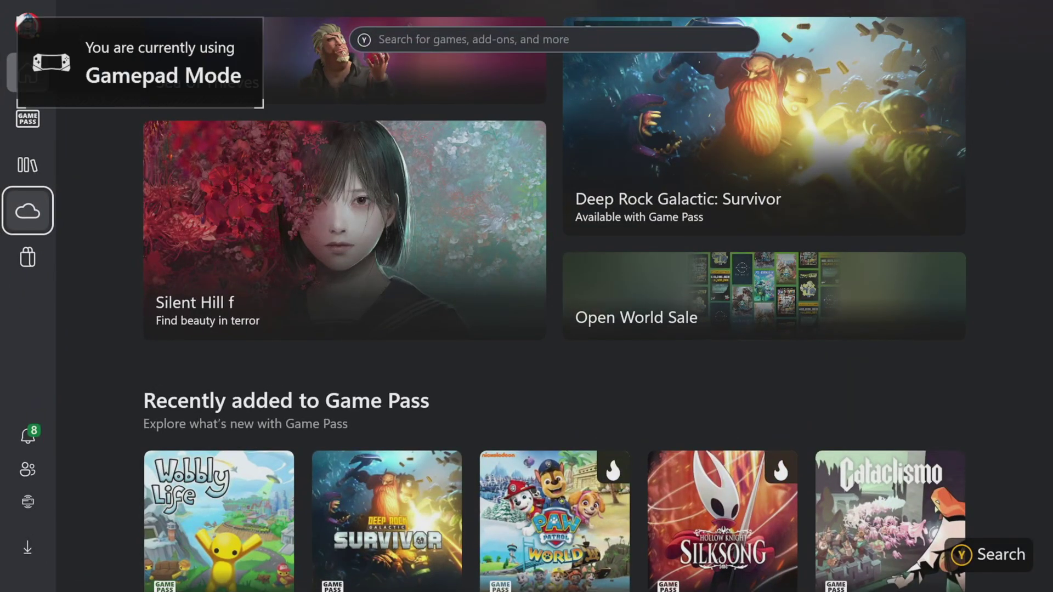
Open the Xbox account profile menu, browse it, and close it
key("Down")
key("Down")
key("Down")
key("Down")
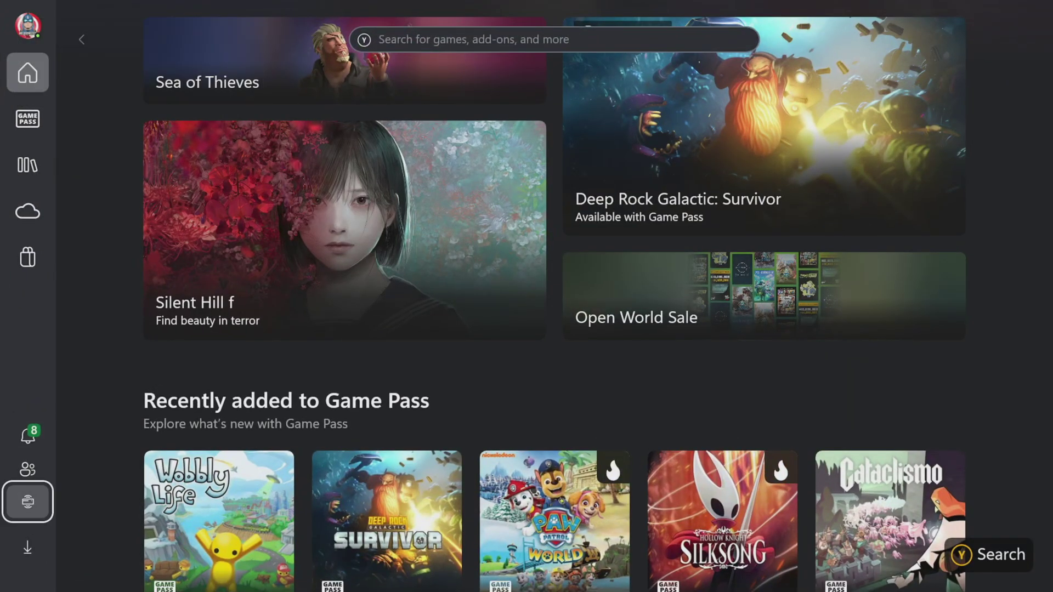
key("Up")
key("Up")
key("Up")
key("Up")
key("Up")
key("Up")
key("Up")
key("Up")
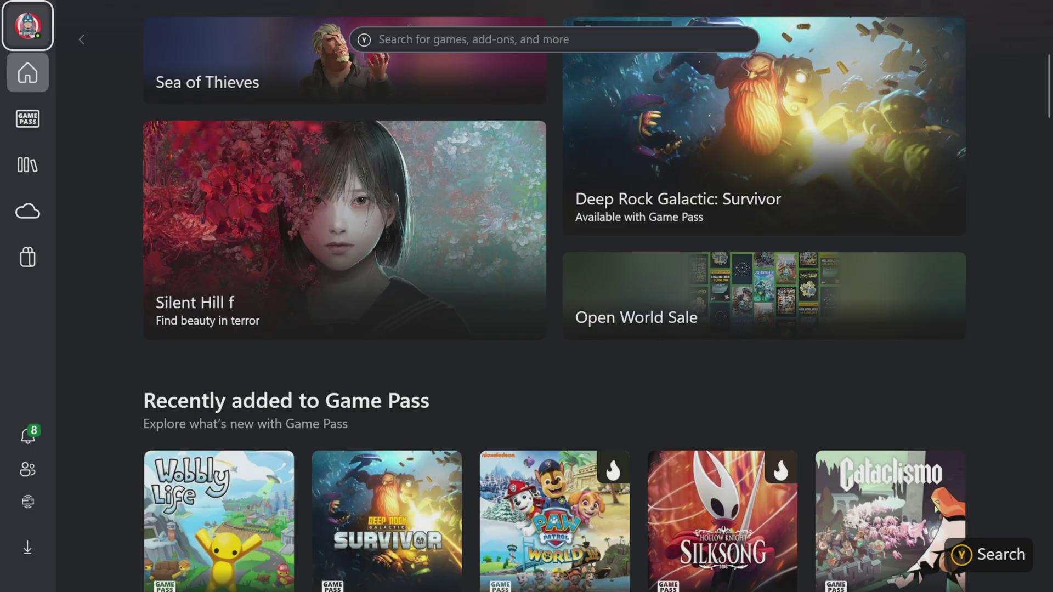
key("Return")
key("Down")
key("Down")
key("Down")
key("Down")
key("Down")
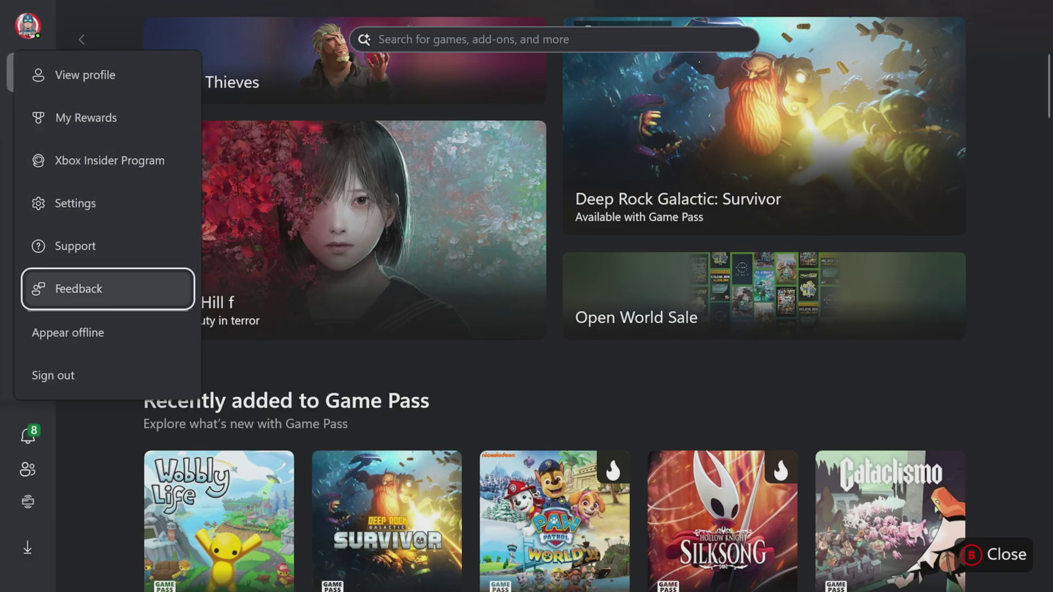
key("Escape")
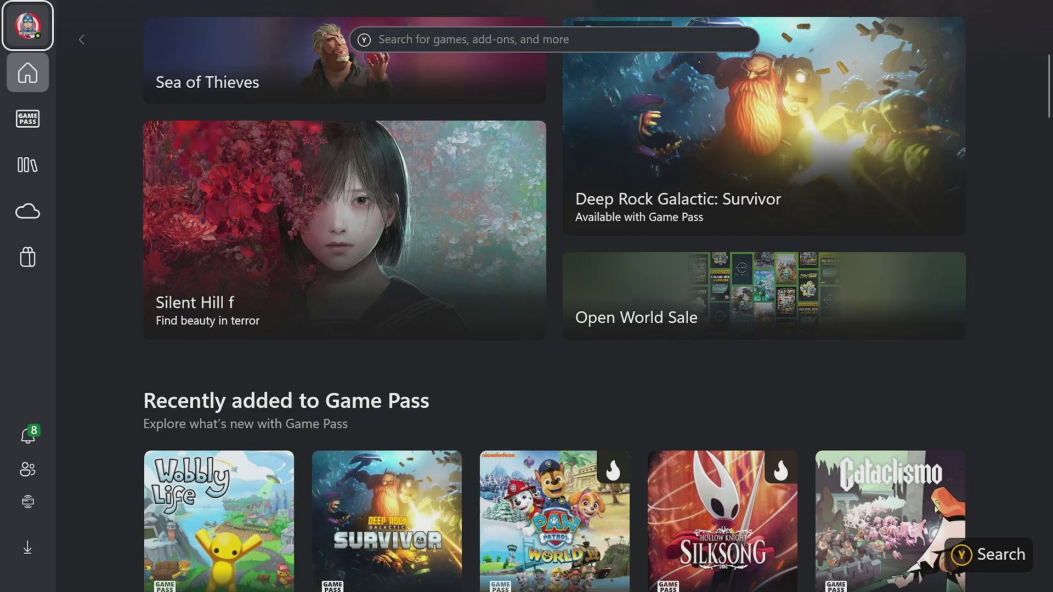